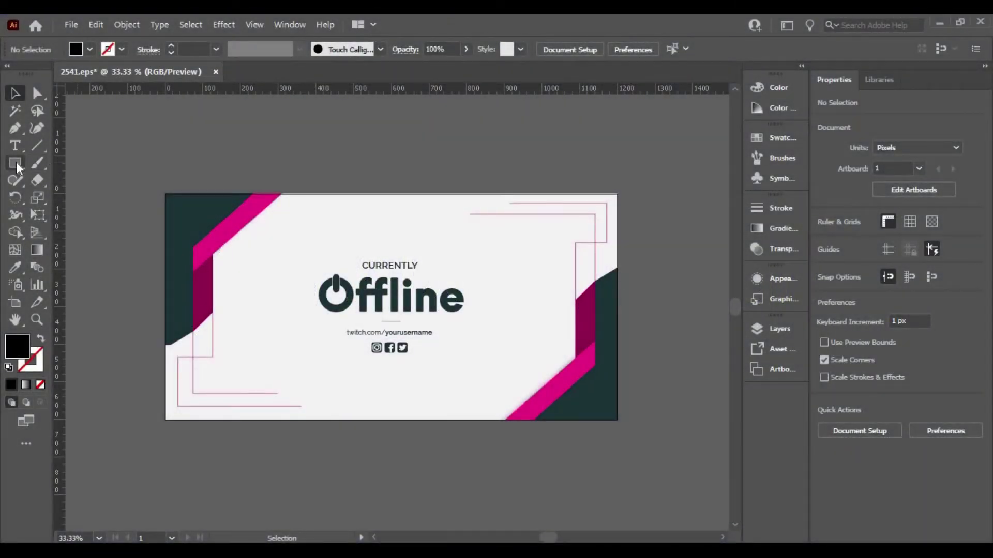
Step: Create a three-sided polygon triangle with the Polygon tool, then deselect it
{"action": "left_click", "coordinate": [17, 162]}
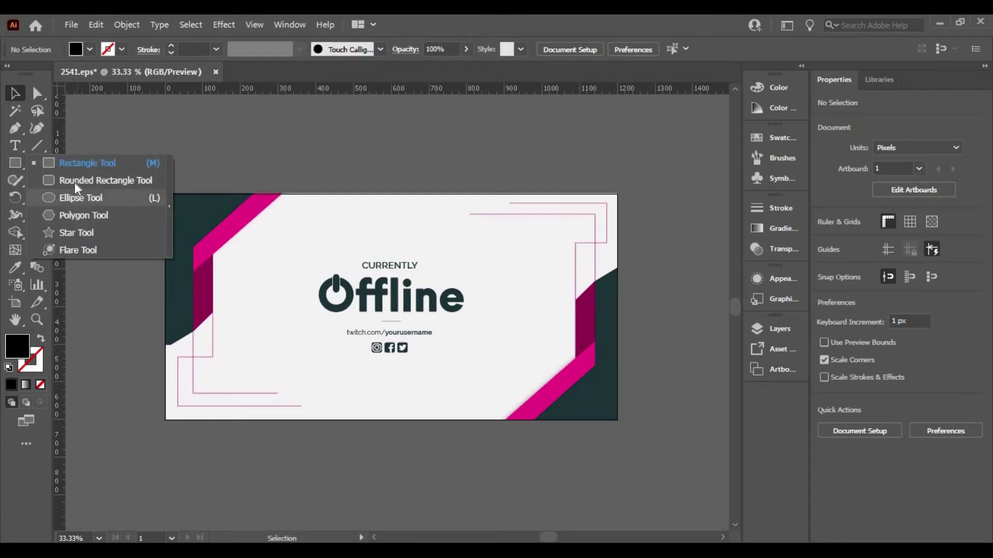
{"action": "left_click", "coordinate": [82, 216]}
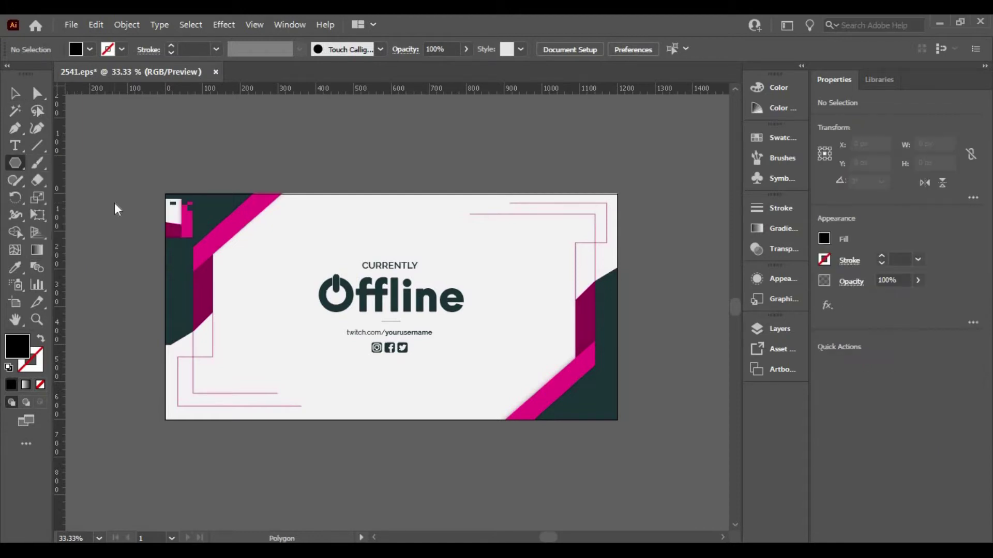
{"action": "left_click", "coordinate": [114, 204]}
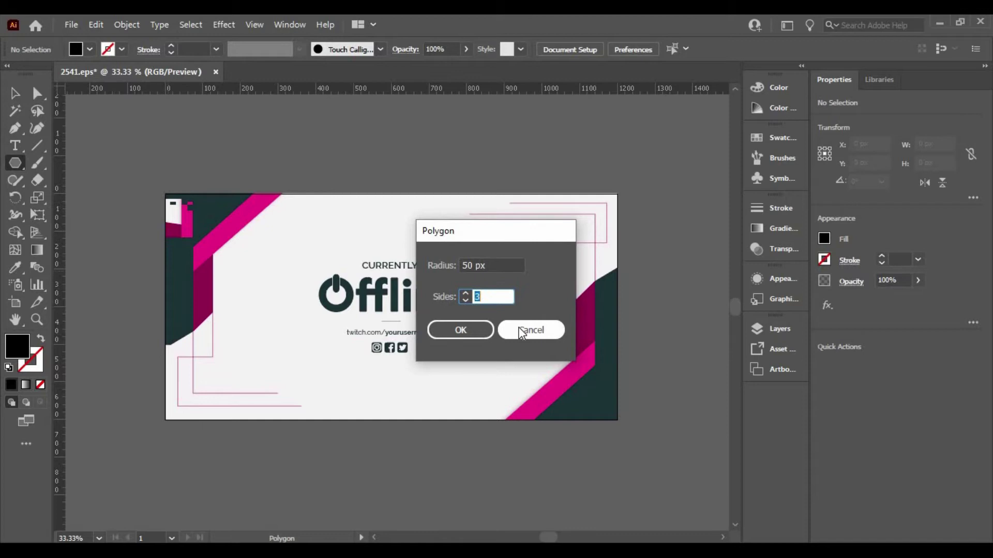
{"action": "key", "text": "Return"}
{"action": "left_click", "coordinate": [12, 96]}
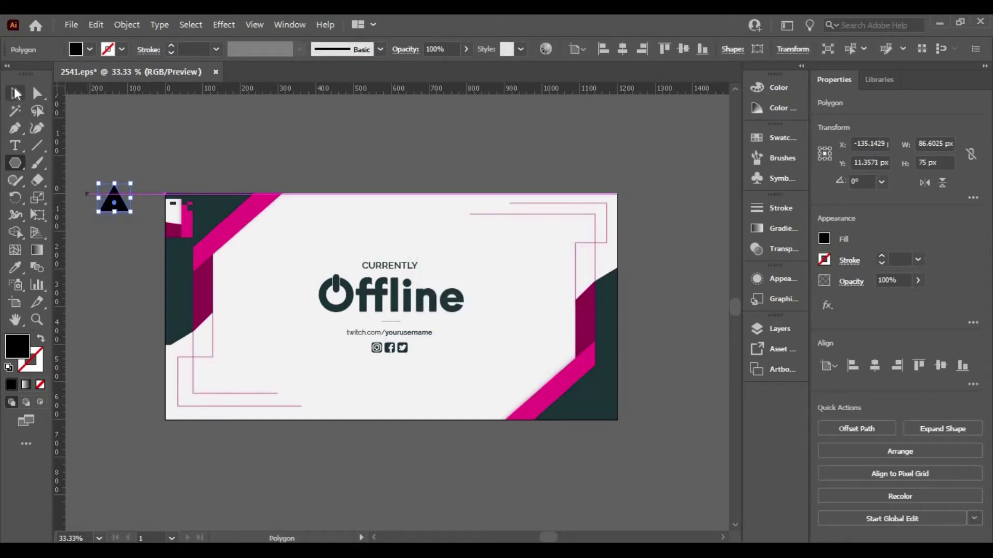
{"action": "left_click", "coordinate": [16, 93]}
{"action": "left_click", "coordinate": [79, 175]}
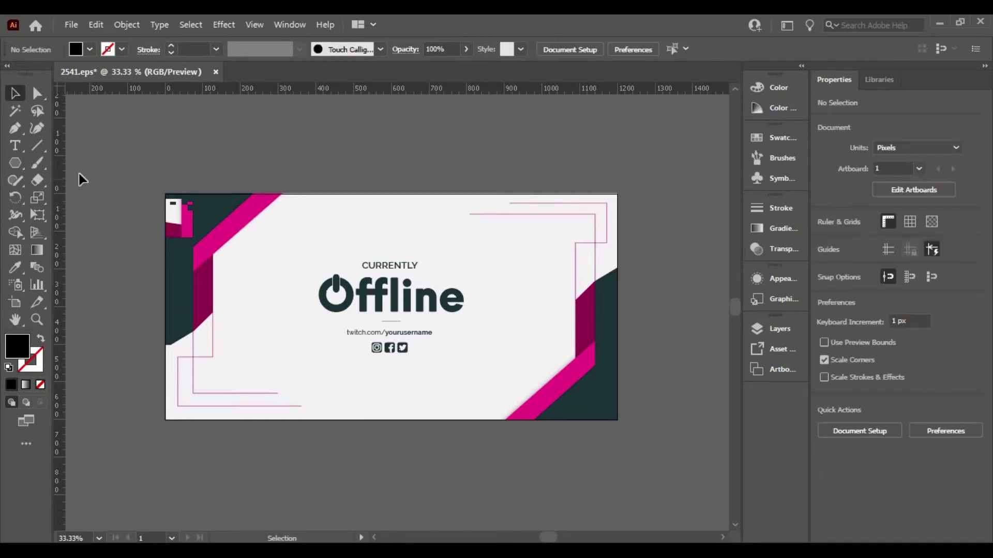
Step: Start a Pen path near the bottom of the artboard, then undo its points
{"action": "left_click", "coordinate": [15, 129]}
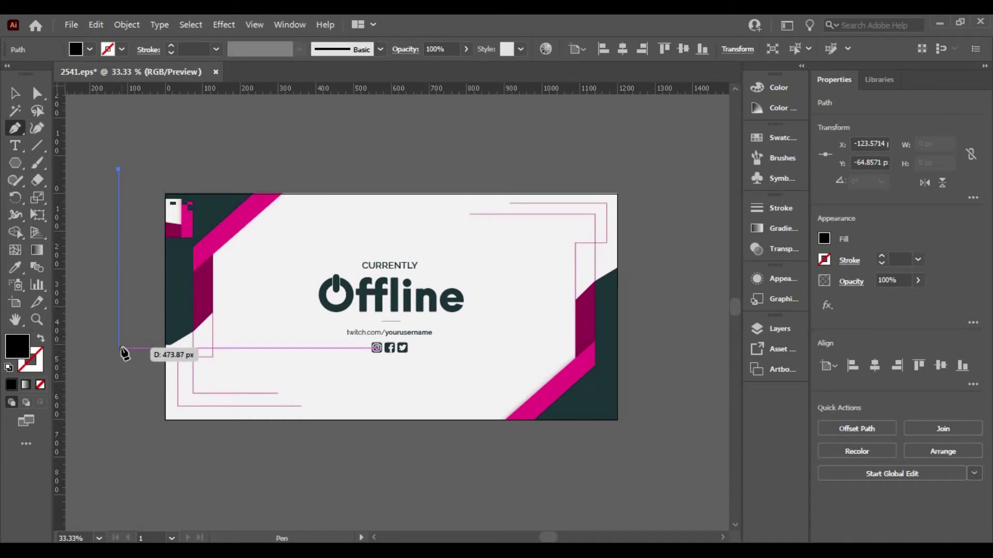
{"action": "left_click", "coordinate": [120, 348]}
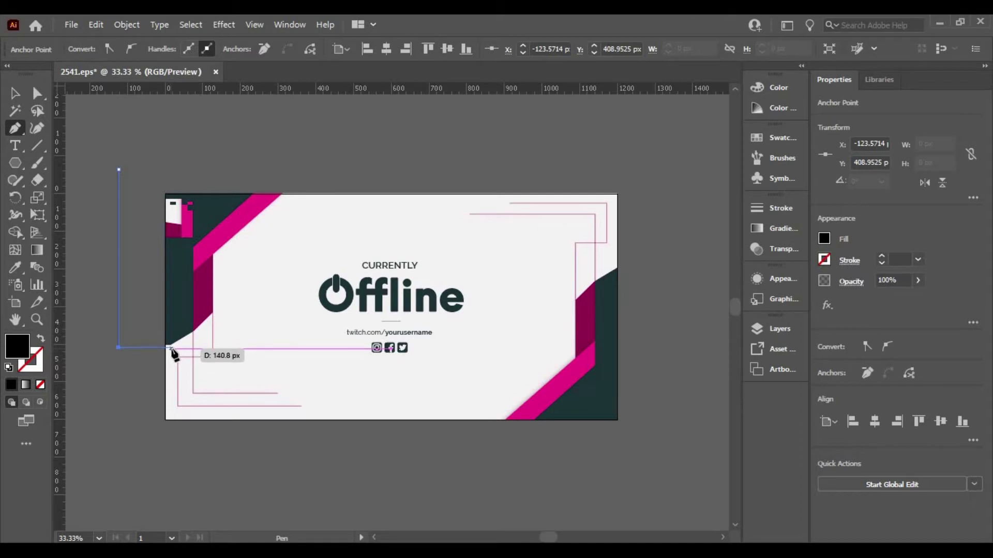
{"action": "left_click", "coordinate": [171, 348]}
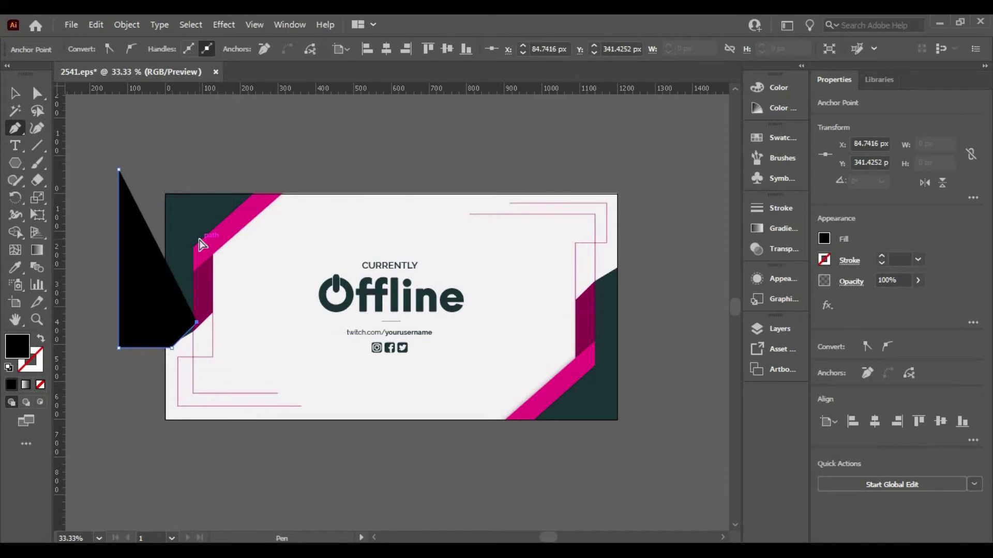
{"action": "key", "text": "ctrl+z"}
{"action": "key", "text": "ctrl+z"}
{"action": "key", "text": "ctrl+z"}
{"action": "key", "text": "ctrl+z"}
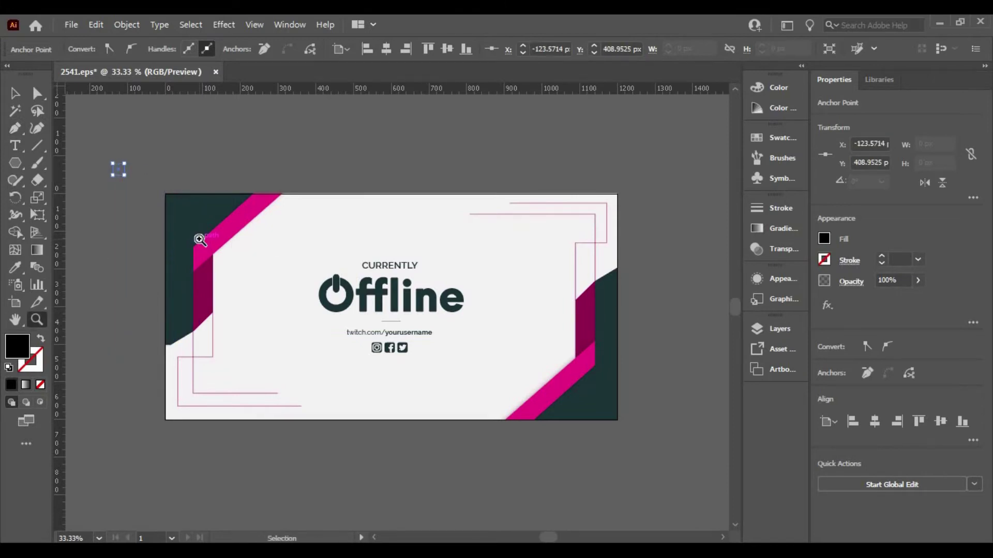
{"action": "key", "text": "ctrl+z"}
{"action": "key", "text": "ctrl+z"}
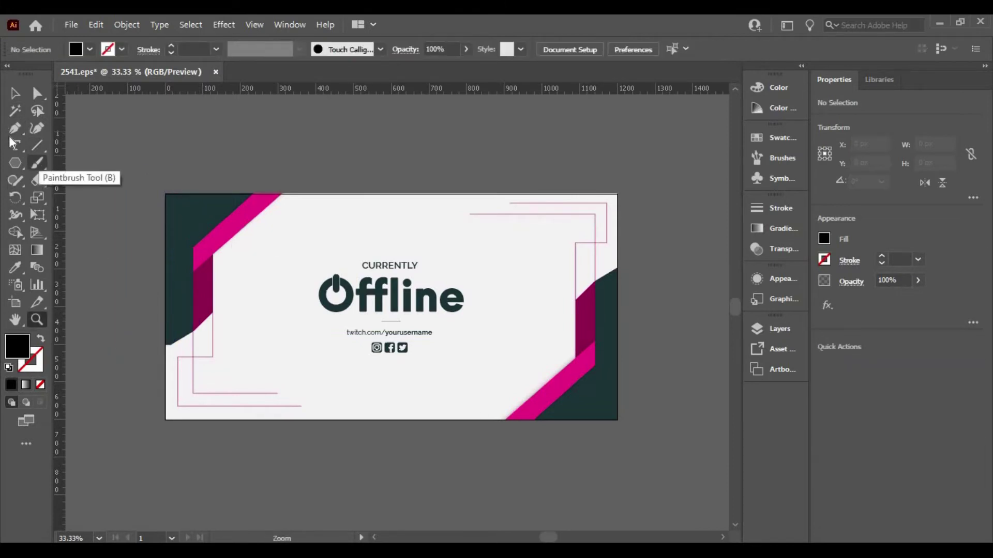
Step: Pen-draw a closed black shape from the artboard's top-left corner along the pink band's edge
{"action": "left_click", "coordinate": [15, 127]}
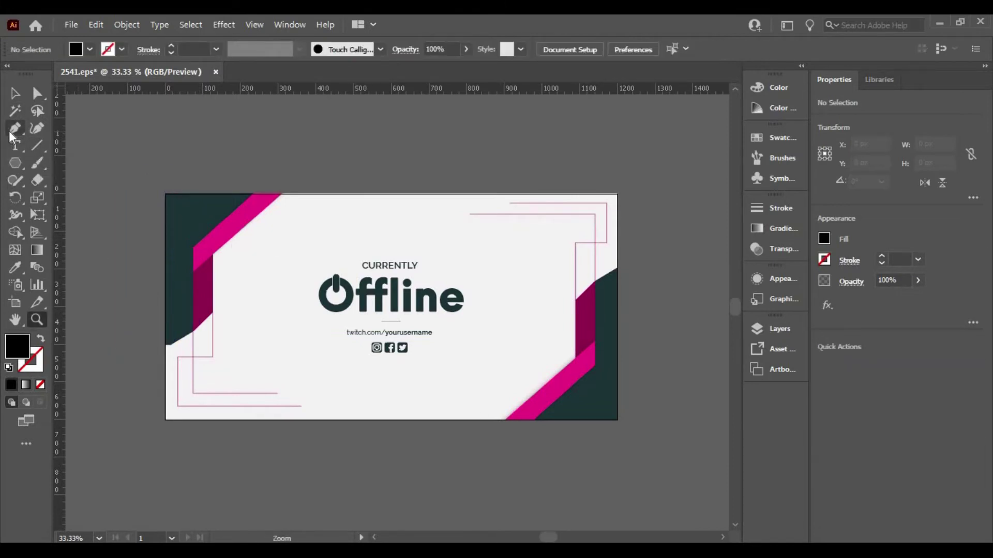
{"action": "left_click", "coordinate": [166, 194]}
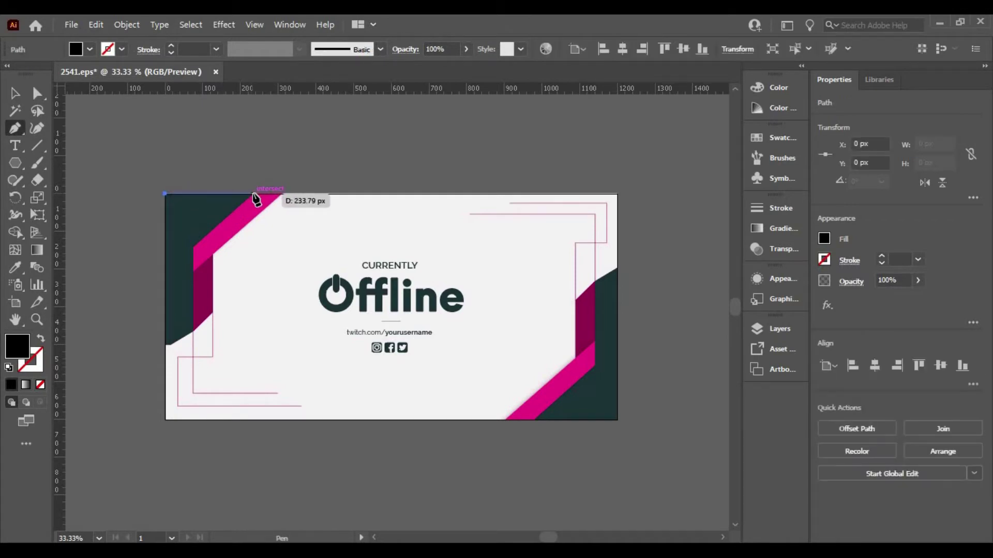
{"action": "left_click", "coordinate": [253, 194]}
{"action": "left_click", "coordinate": [192, 253]}
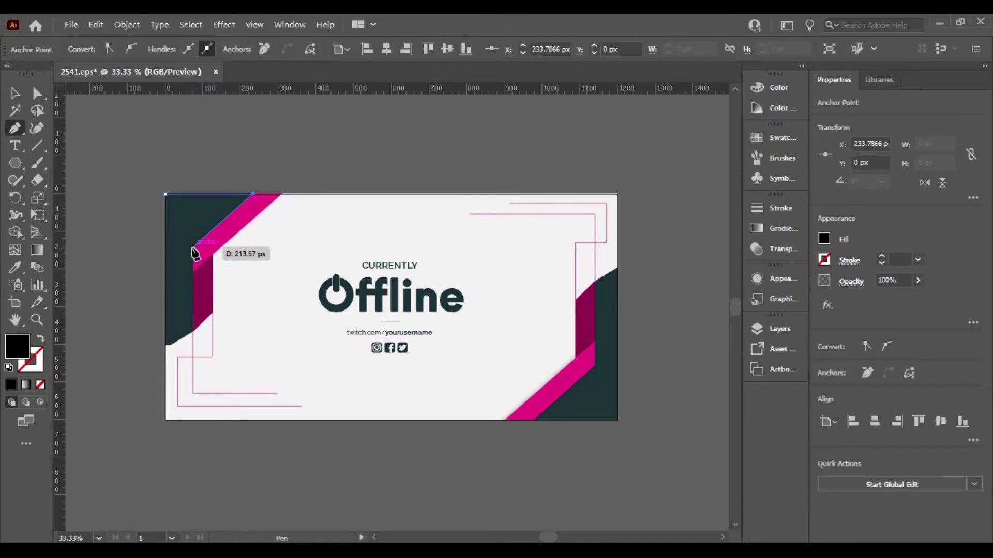
{"action": "left_click", "coordinate": [193, 331]}
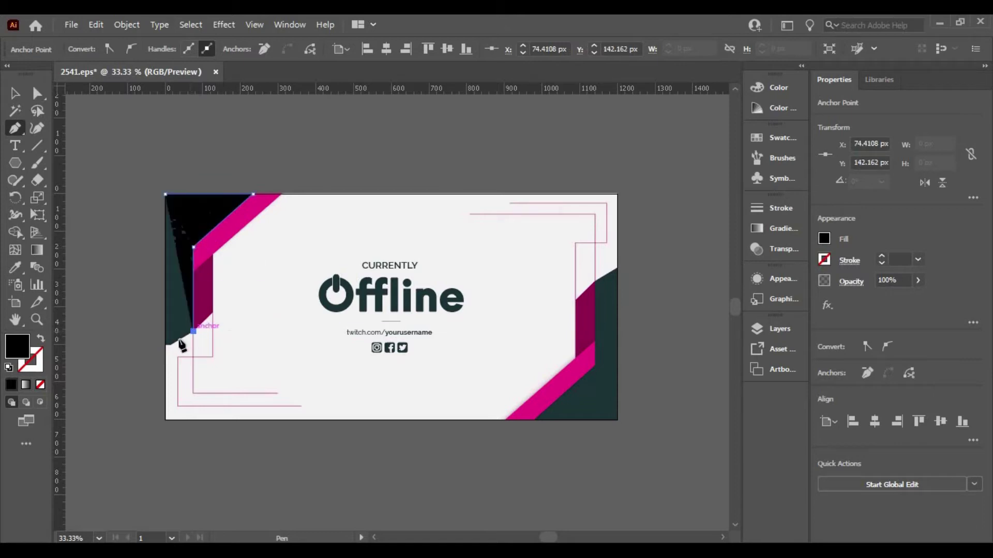
{"action": "left_click", "coordinate": [166, 345]}
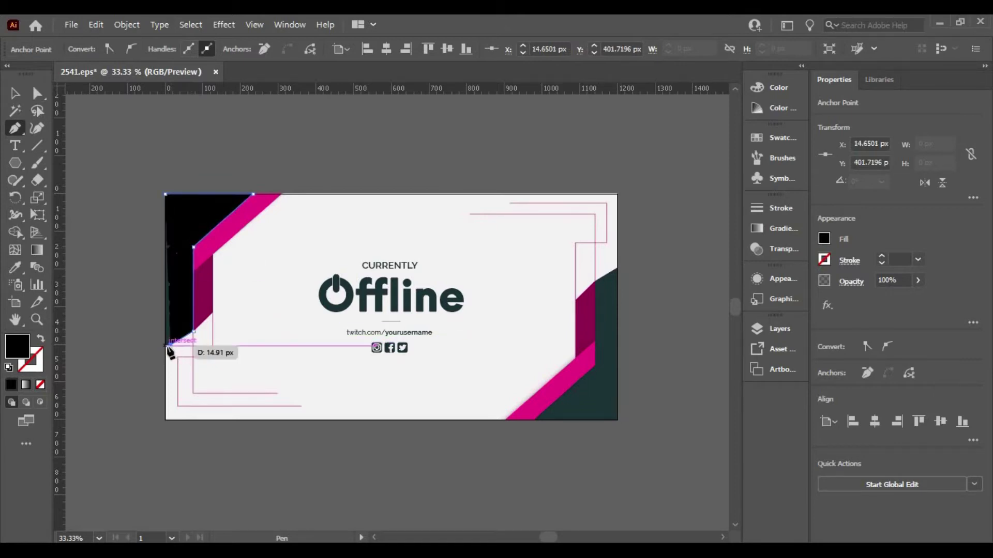
{"action": "left_click", "coordinate": [166, 345]}
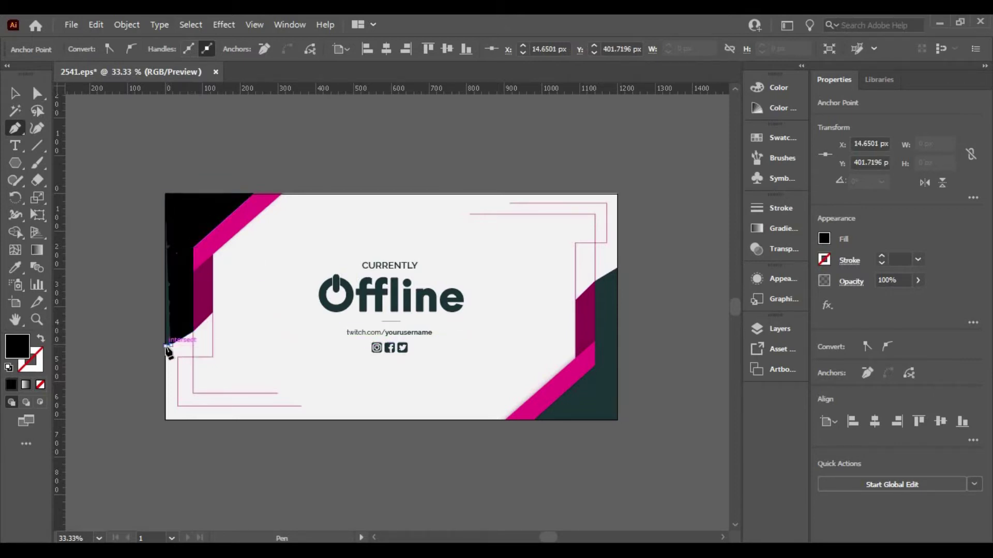
{"action": "left_click", "coordinate": [165, 195]}
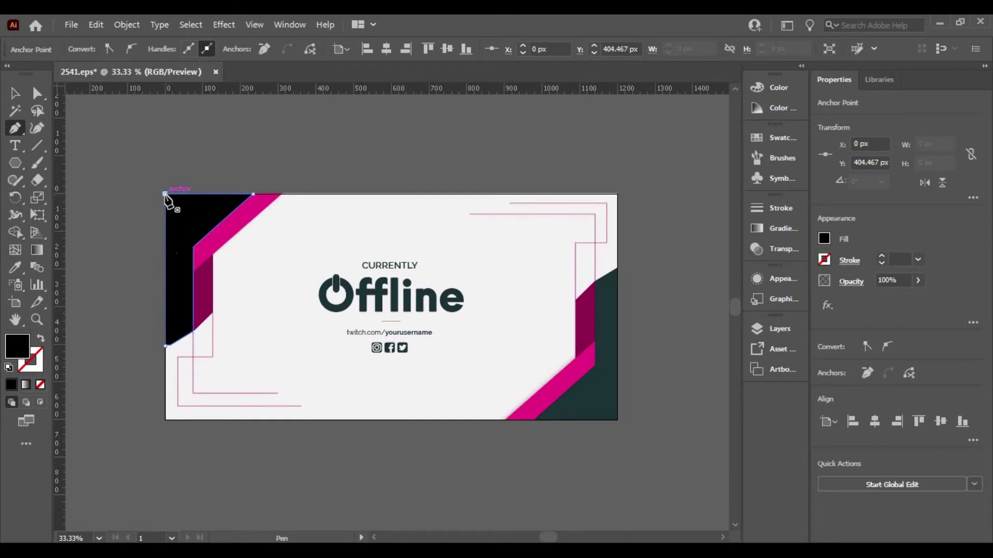
{"action": "left_click", "coordinate": [14, 93]}
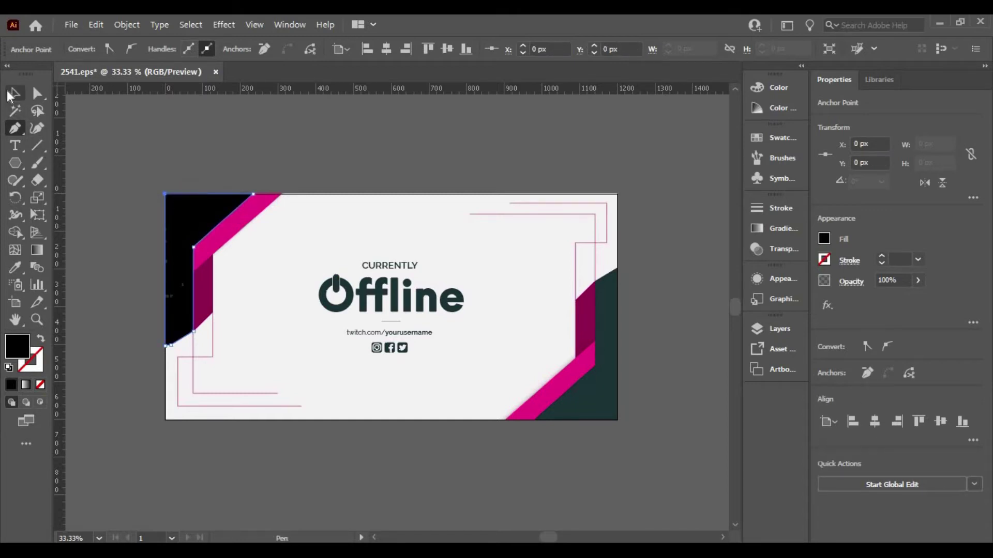
{"action": "left_click", "coordinate": [87, 142]}
{"action": "left_click", "coordinate": [175, 267]}
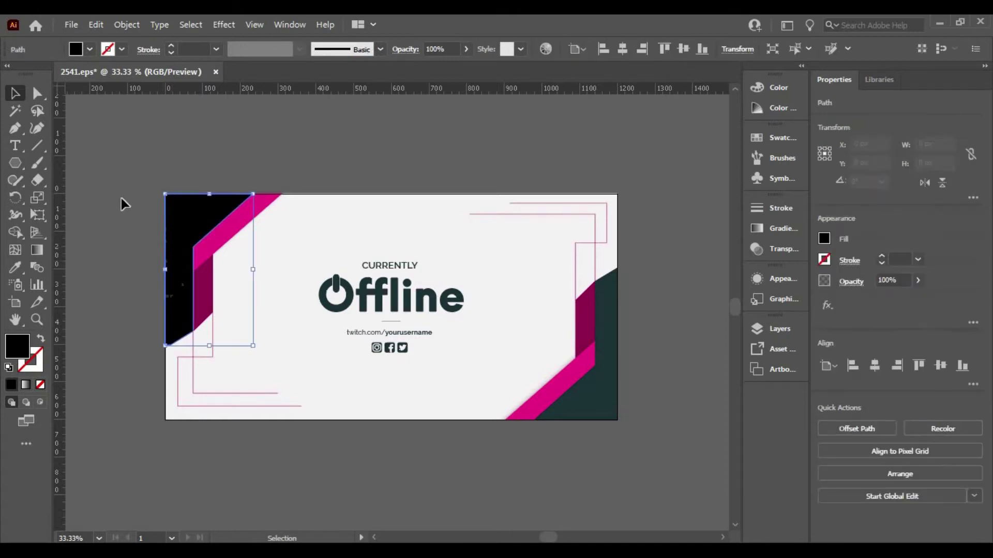
{"action": "left_click", "coordinate": [118, 198]}
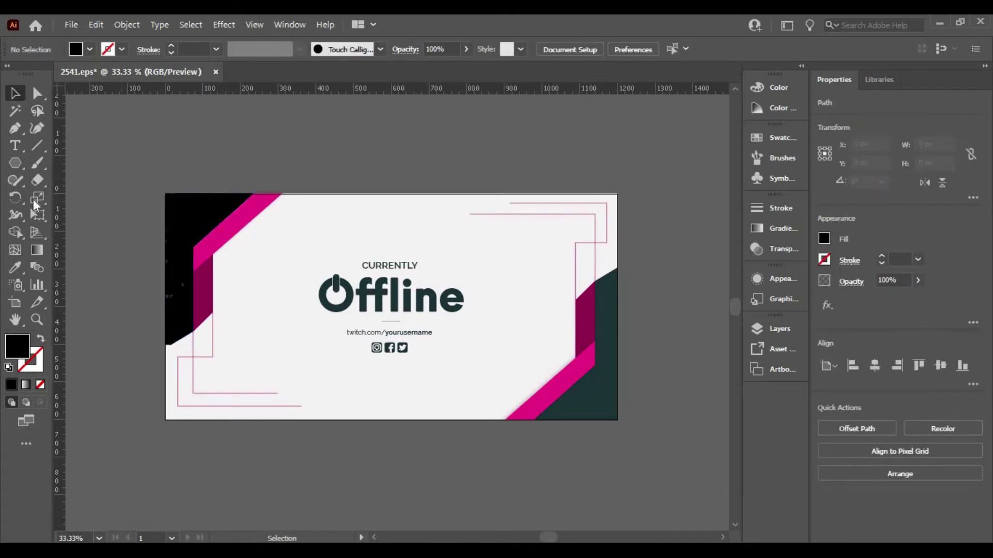
Step: Pen-draw a black triangle from just above the top-left corner, past the pink band, down the left edge
{"action": "left_click", "coordinate": [14, 128]}
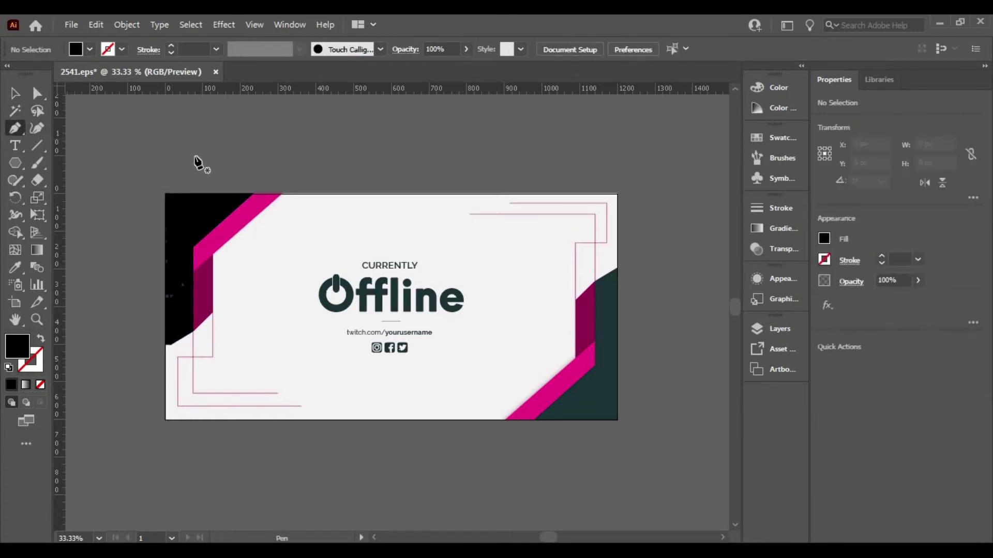
{"action": "left_click", "coordinate": [169, 182]}
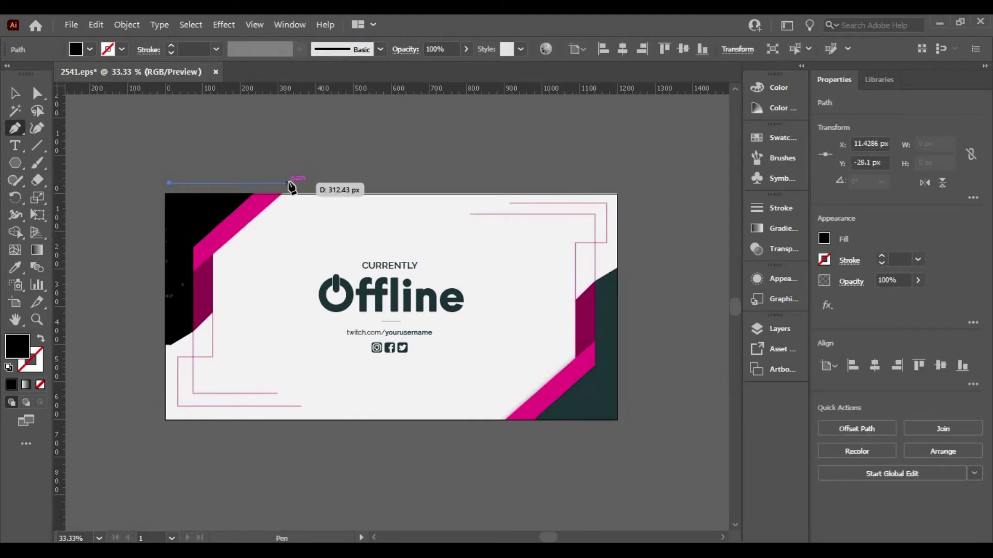
{"action": "left_click", "coordinate": [288, 183]}
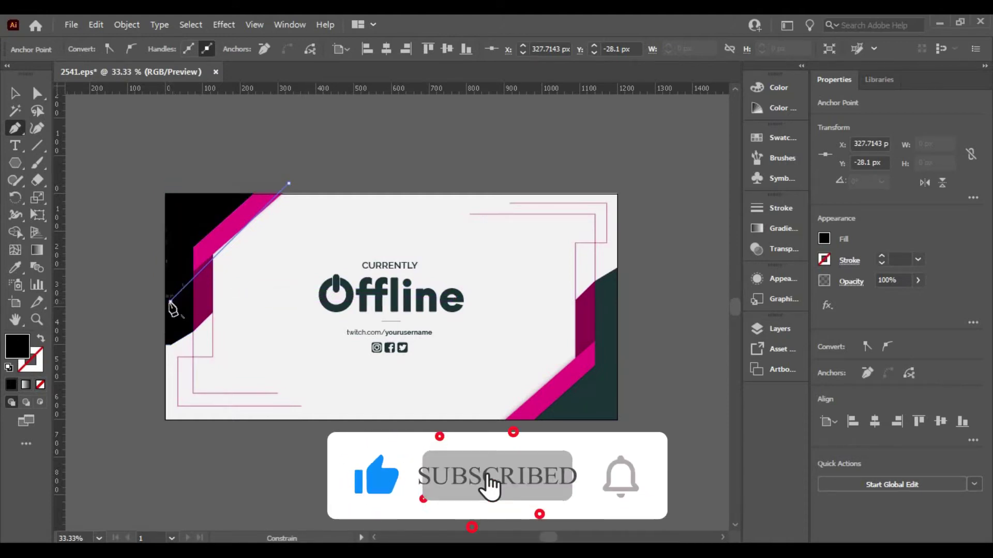
{"action": "left_click", "coordinate": [170, 302]}
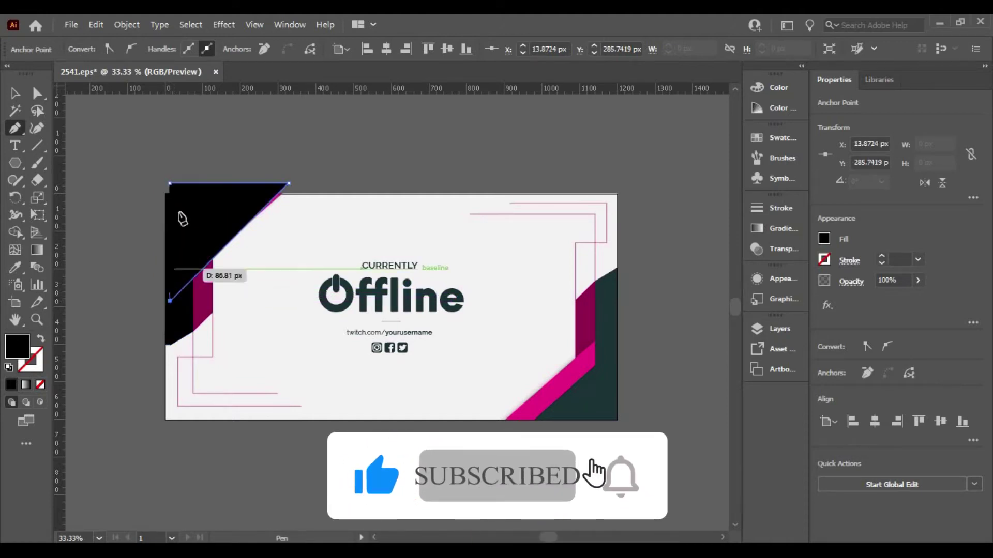
{"action": "left_click", "coordinate": [170, 184]}
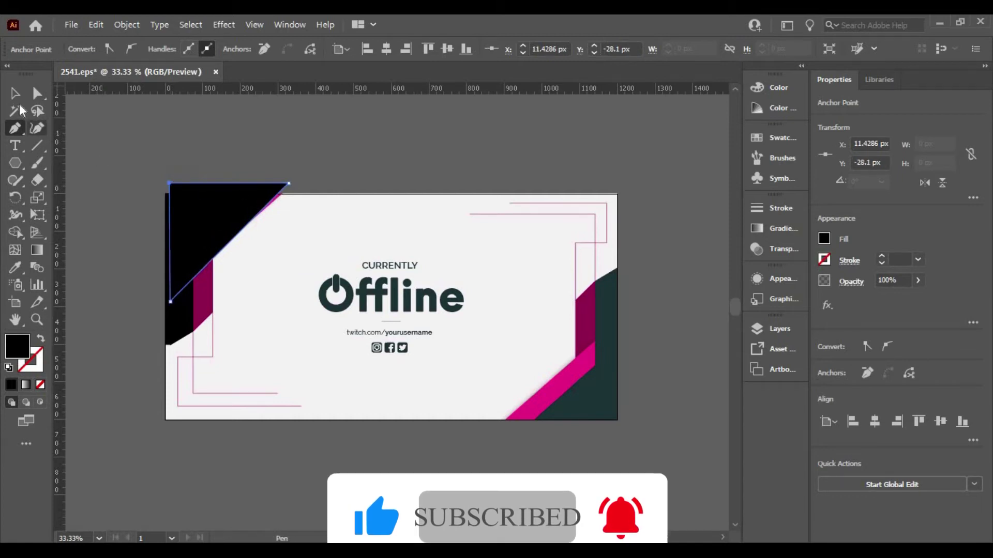
{"action": "key", "text": "v"}
{"action": "left_click", "coordinate": [160, 284]}
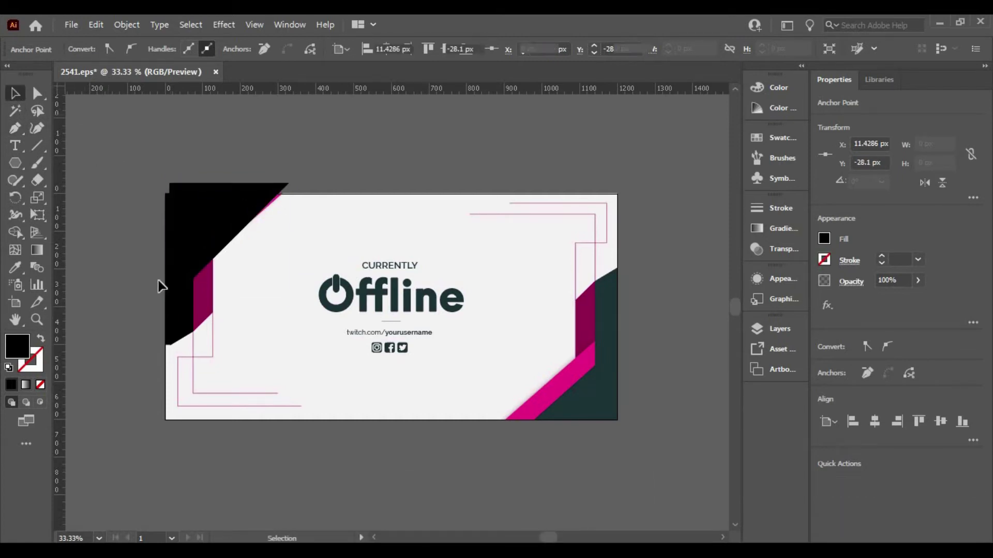
{"action": "left_click", "coordinate": [177, 316]}
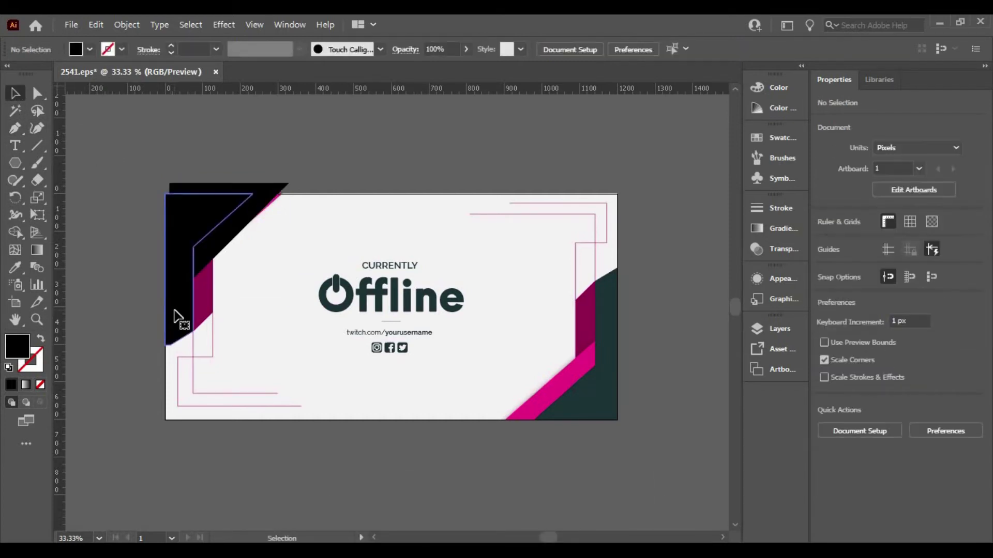
Step: Fill the new triangle with bright magenta using the Eyedropper
{"action": "left_click", "coordinate": [231, 235]}
{"action": "key", "text": "i"}
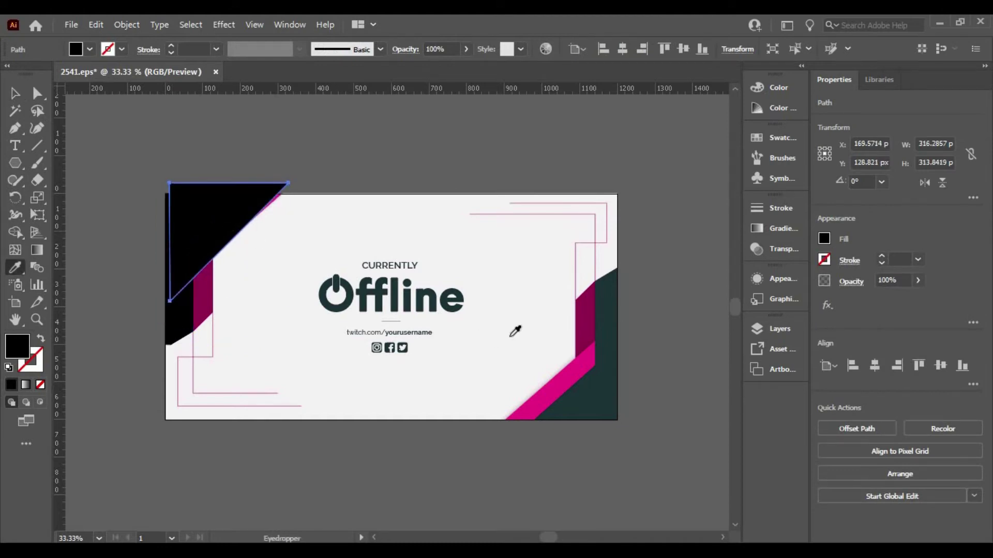
{"action": "left_click", "coordinate": [584, 368]}
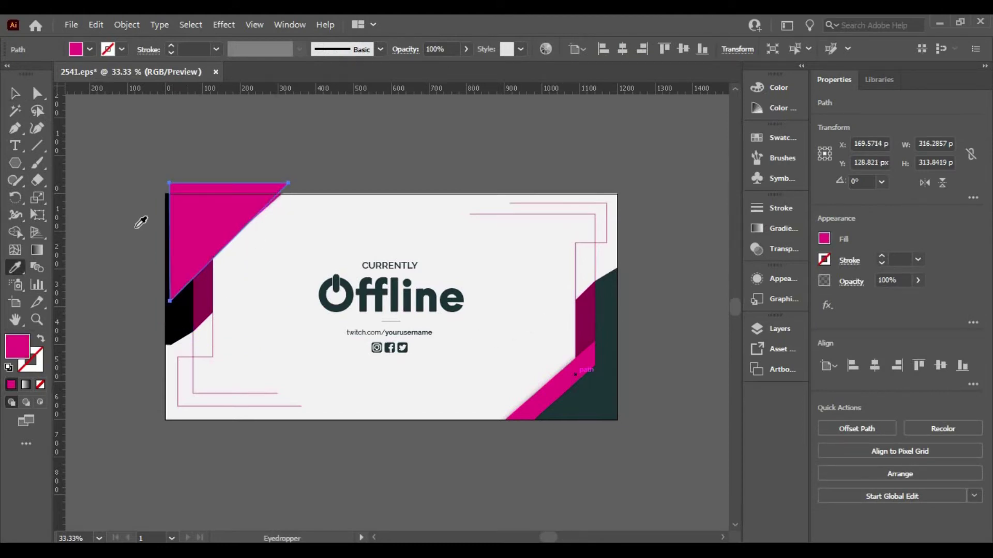
{"action": "left_click", "coordinate": [15, 93]}
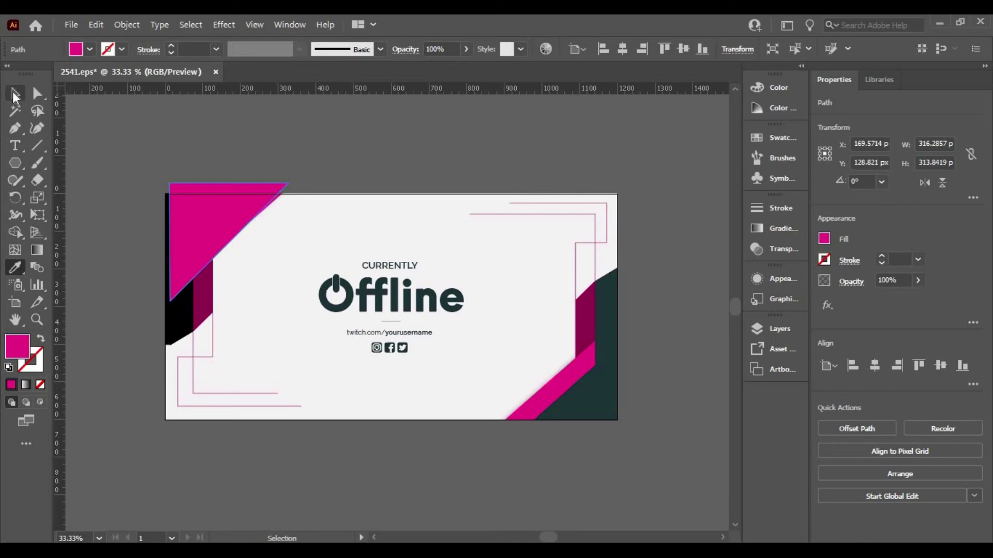
{"action": "left_click", "coordinate": [112, 256]}
Step: Bring the black corner shape to the front with Arrange > Bring to Front
{"action": "left_click", "coordinate": [177, 326]}
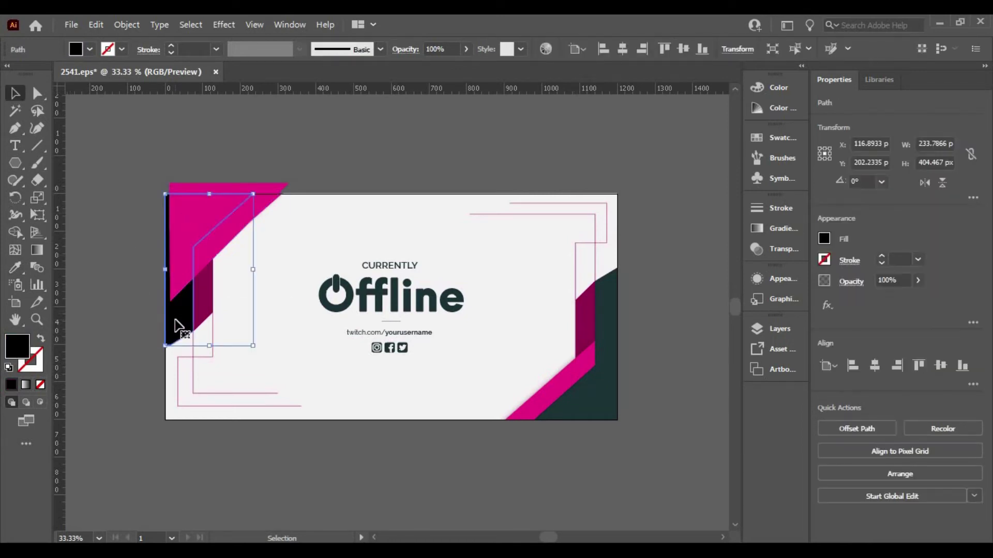
{"action": "right_click", "coordinate": [177, 327]}
{"action": "mouse_move", "coordinate": [215, 470]}
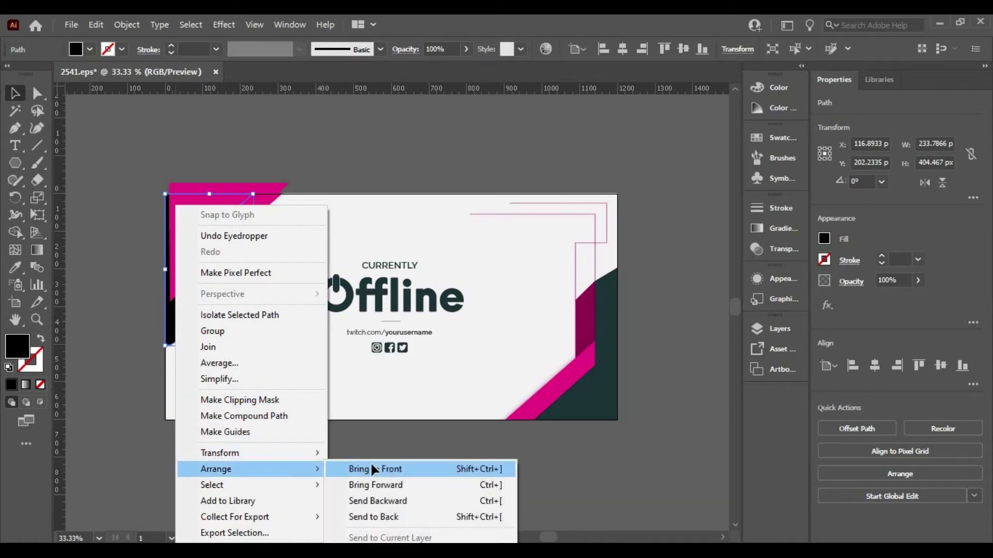
{"action": "left_click", "coordinate": [370, 461]}
{"action": "left_click", "coordinate": [76, 292]}
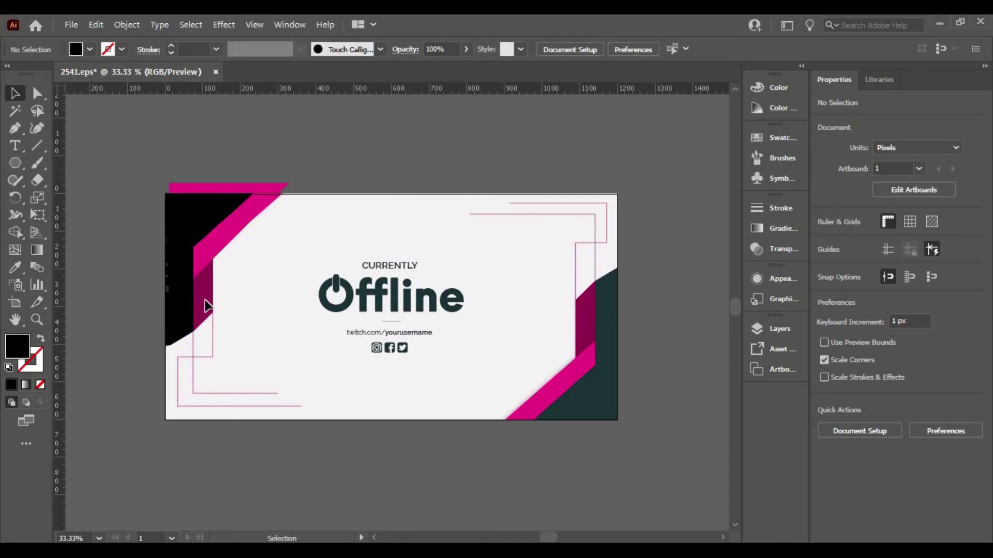
Step: Pen-draw a narrow four-point closed strip along the pink band's left edge
{"action": "left_click", "coordinate": [14, 130]}
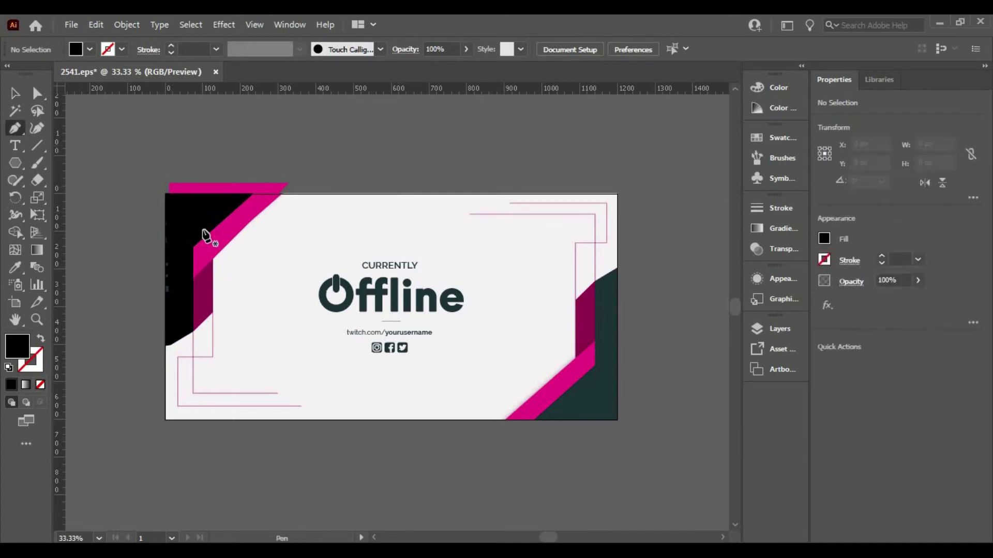
{"action": "left_click", "coordinate": [192, 330]}
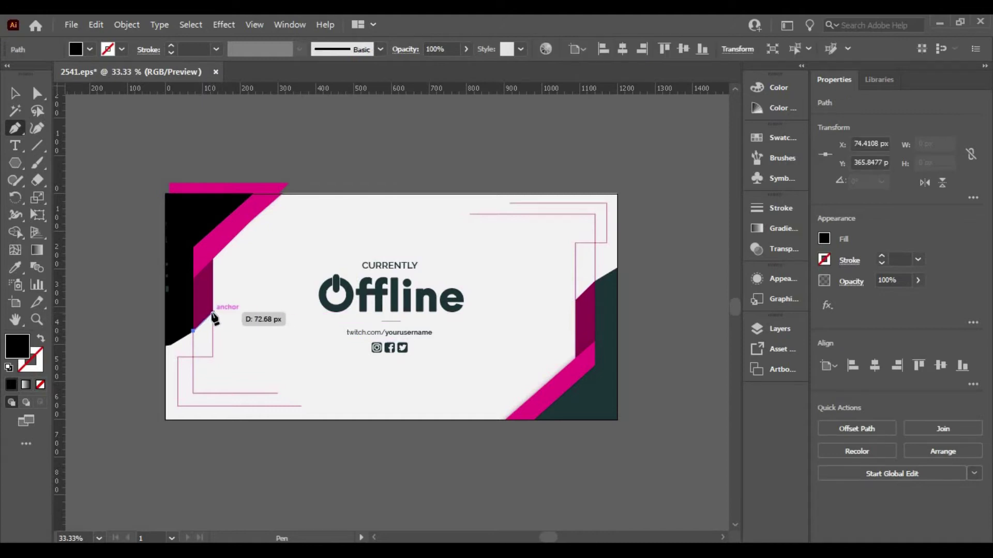
{"action": "left_click", "coordinate": [213, 313]}
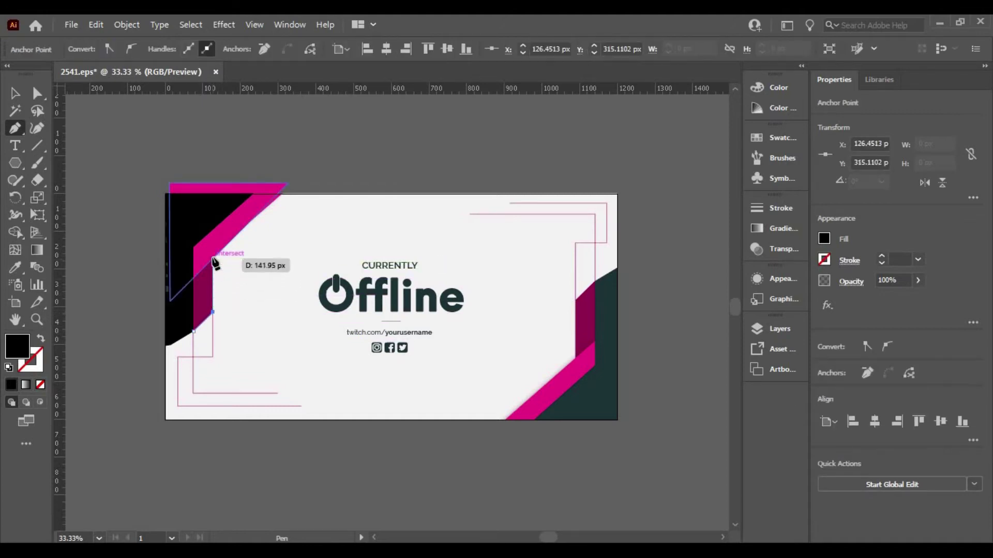
{"action": "left_click", "coordinate": [212, 229]}
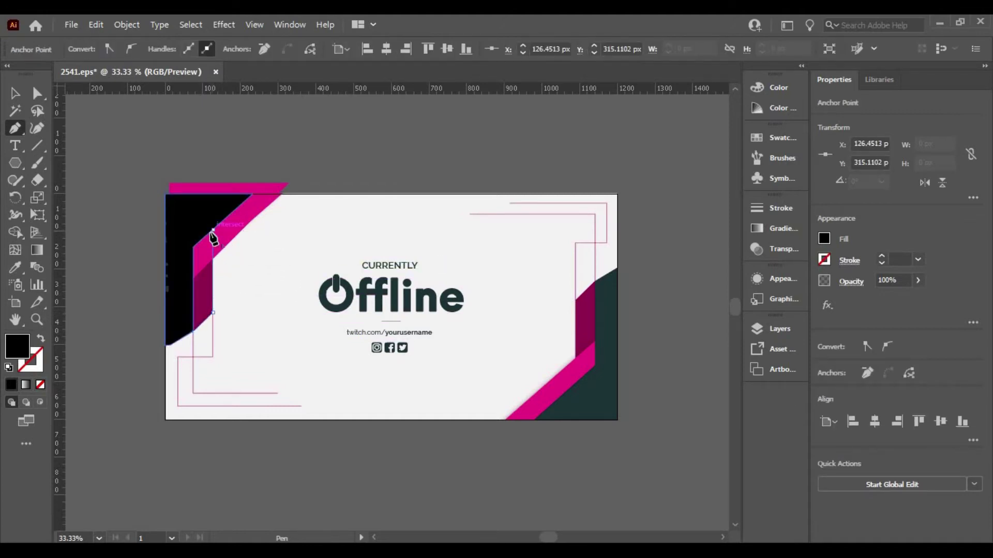
{"action": "left_click", "coordinate": [193, 246]}
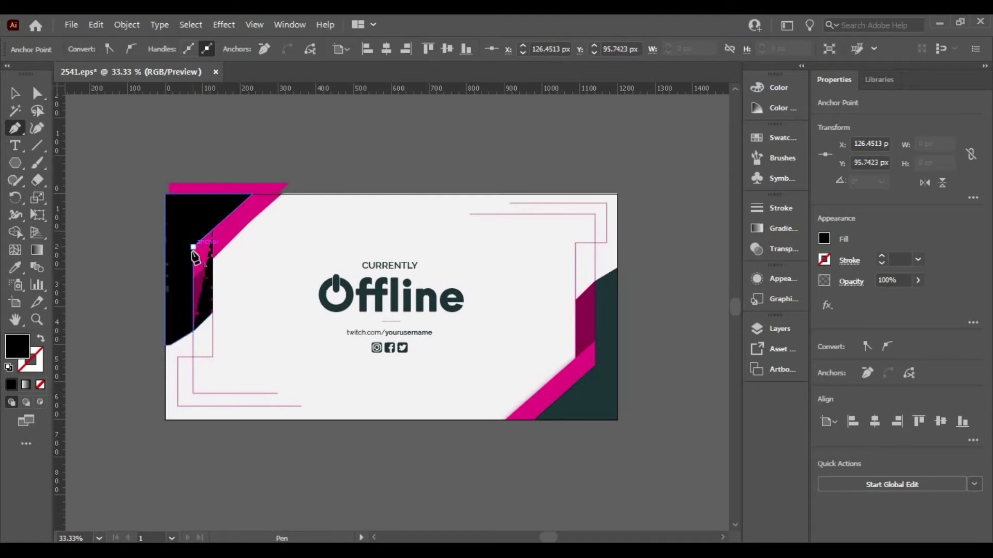
{"action": "left_click", "coordinate": [194, 333]}
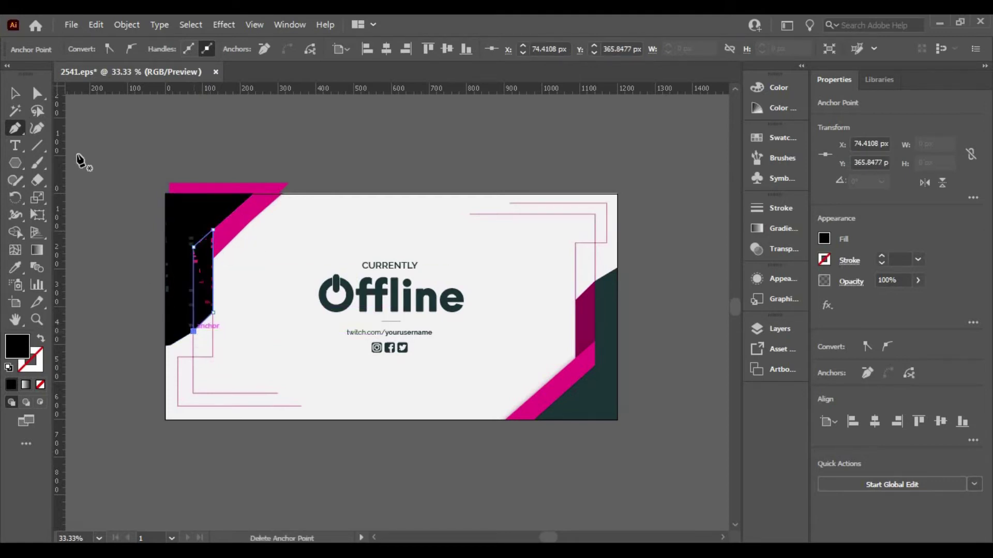
{"action": "left_click", "coordinate": [14, 93]}
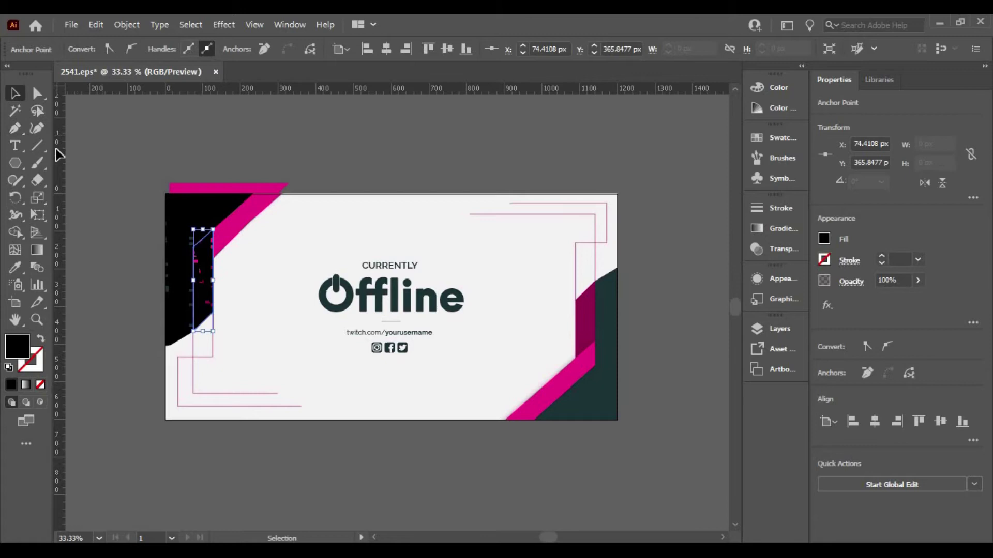
{"action": "left_click", "coordinate": [98, 168]}
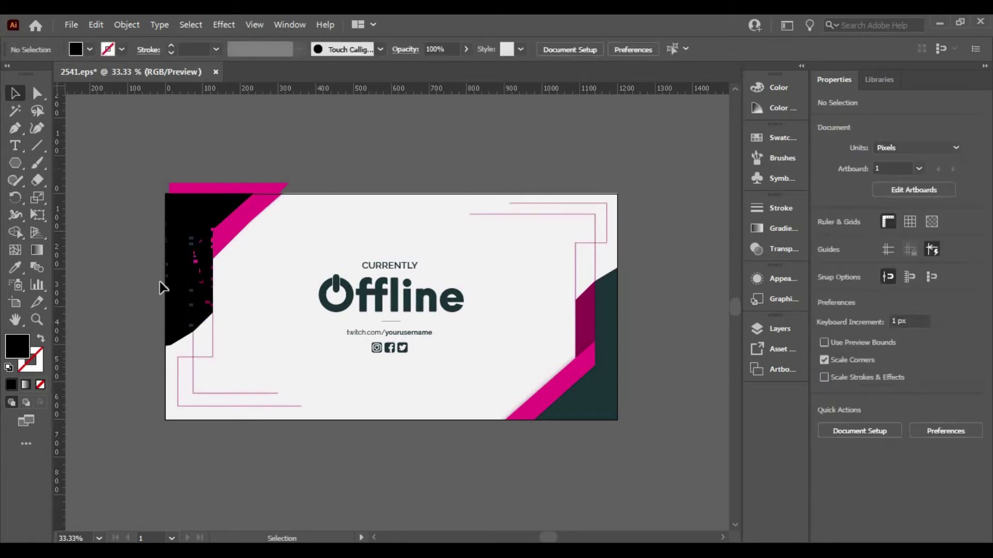
Step: Fill the strip with the right-side shape's dark magenta using the Eyedropper
{"action": "left_click", "coordinate": [200, 290]}
{"action": "key", "text": "i"}
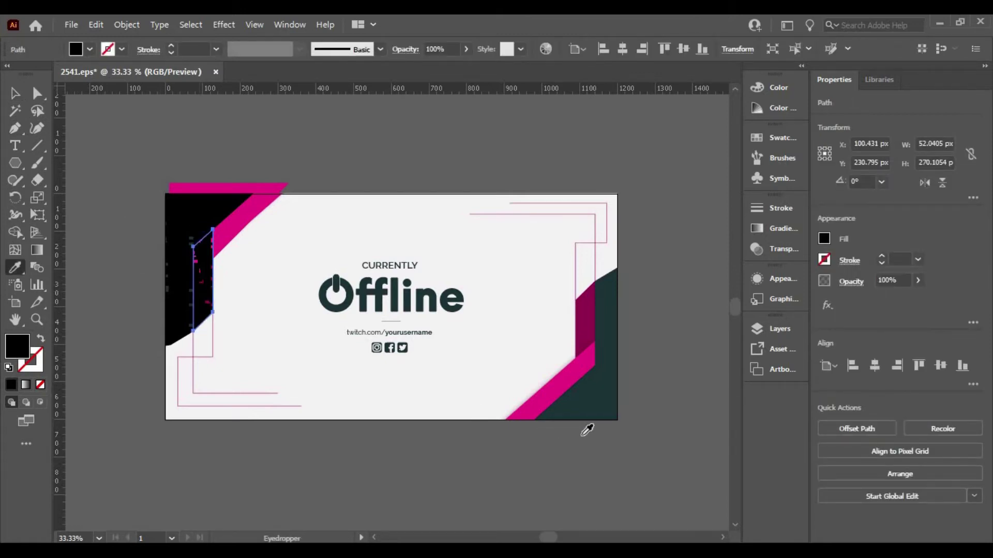
{"action": "left_click", "coordinate": [584, 320]}
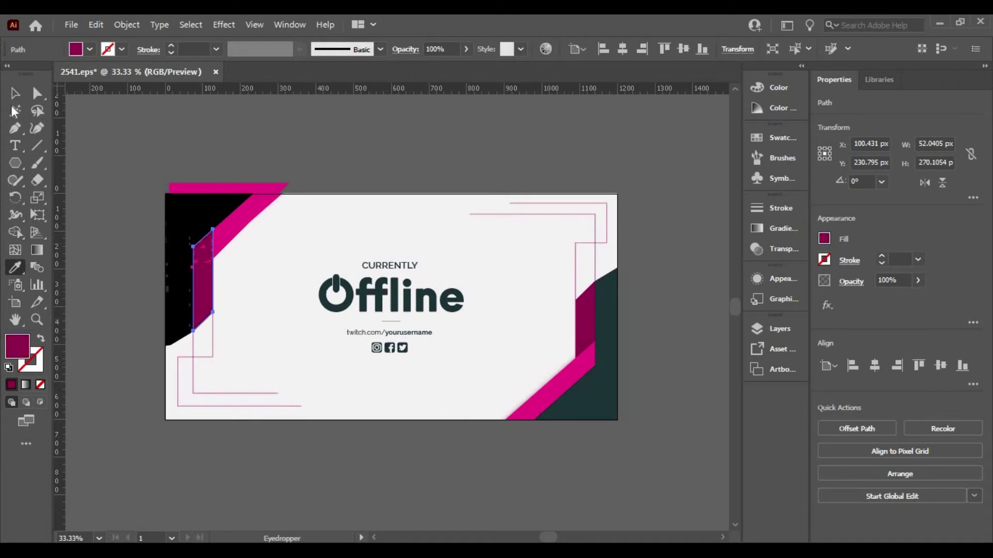
{"action": "left_click", "coordinate": [14, 93]}
{"action": "left_click", "coordinate": [117, 170]}
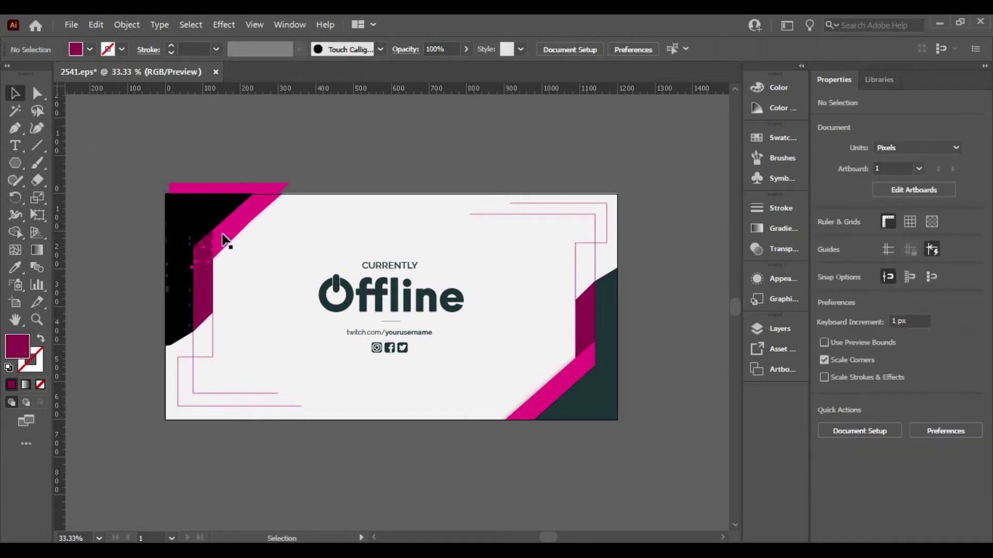
{"action": "left_click", "coordinate": [188, 230]}
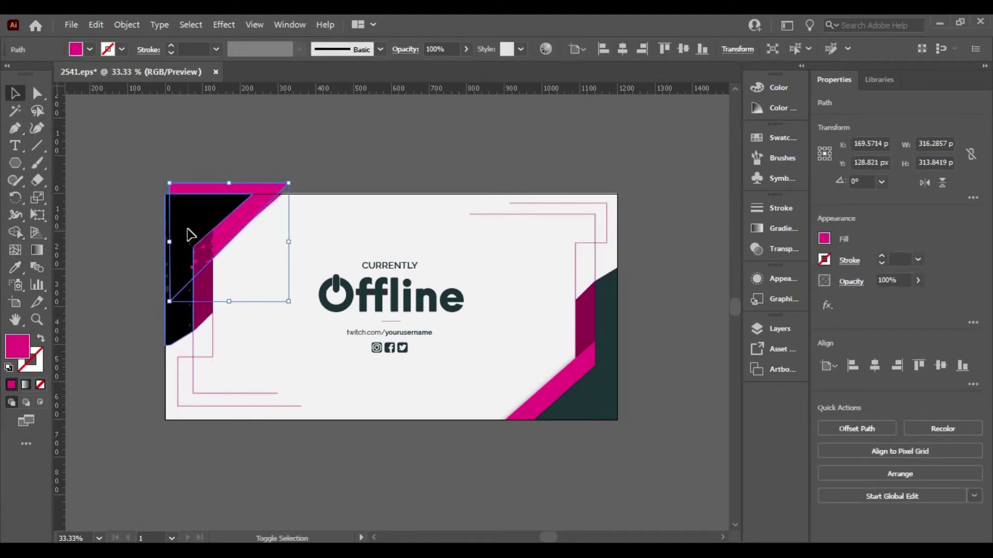
Step: Bring the magenta triangle and black corner shape to the front together
{"action": "left_click", "coordinate": [188, 231], "text": "shift"}
{"action": "right_click", "coordinate": [187, 227]}
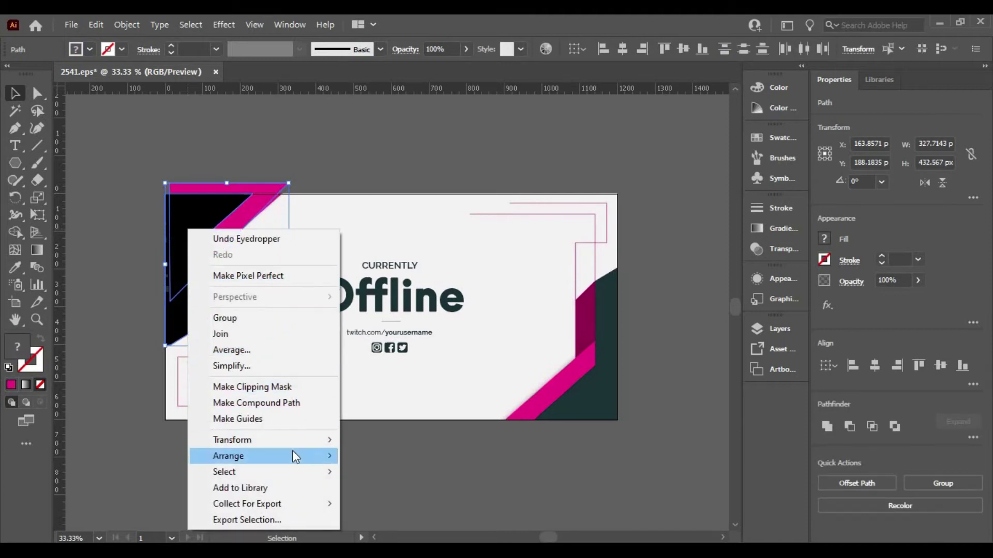
{"action": "mouse_move", "coordinate": [233, 456]}
{"action": "left_click", "coordinate": [352, 453]}
{"action": "left_click", "coordinate": [151, 250]}
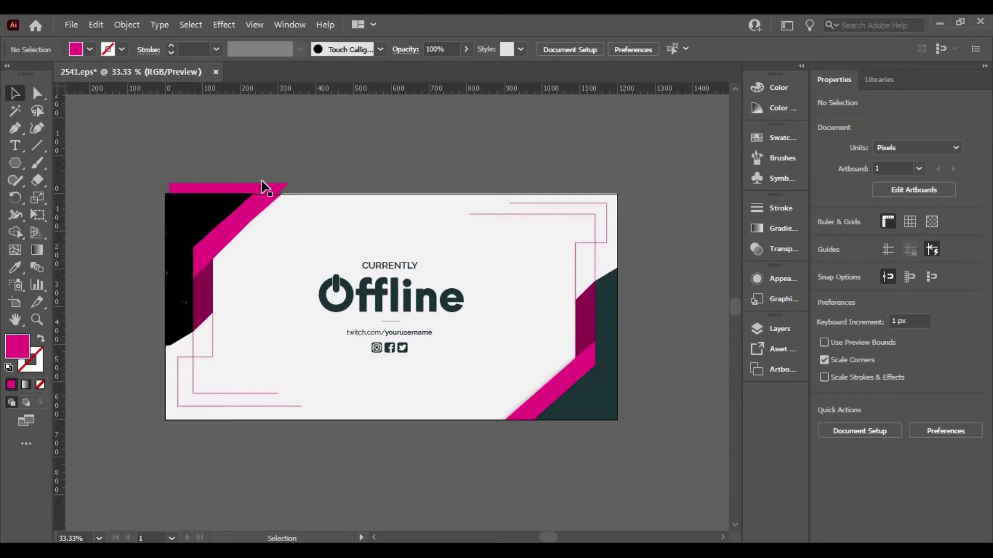
Step: Drag the corner piece down about 14 px to sit flush with the artboard's top edge
{"action": "left_click", "coordinate": [248, 192]}
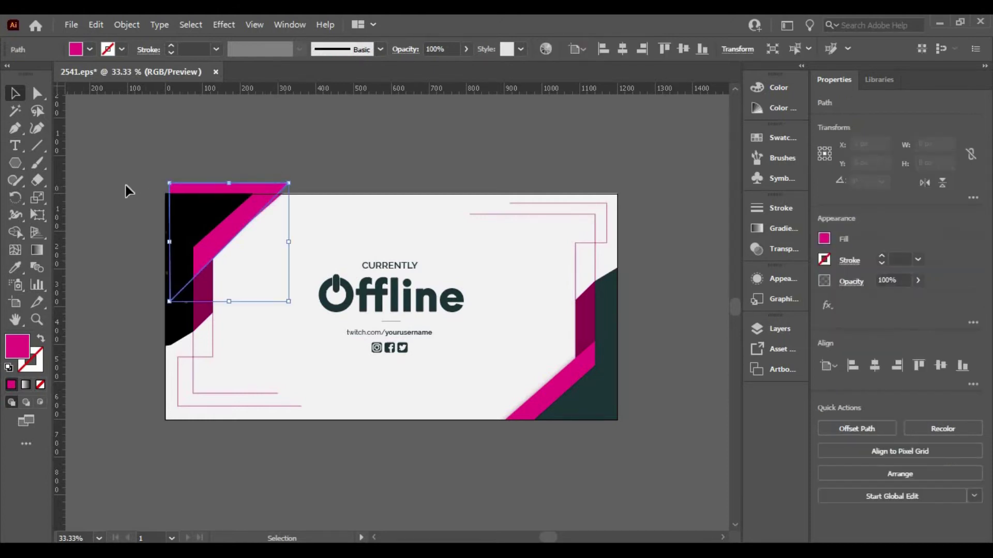
{"action": "left_click", "coordinate": [126, 185]}
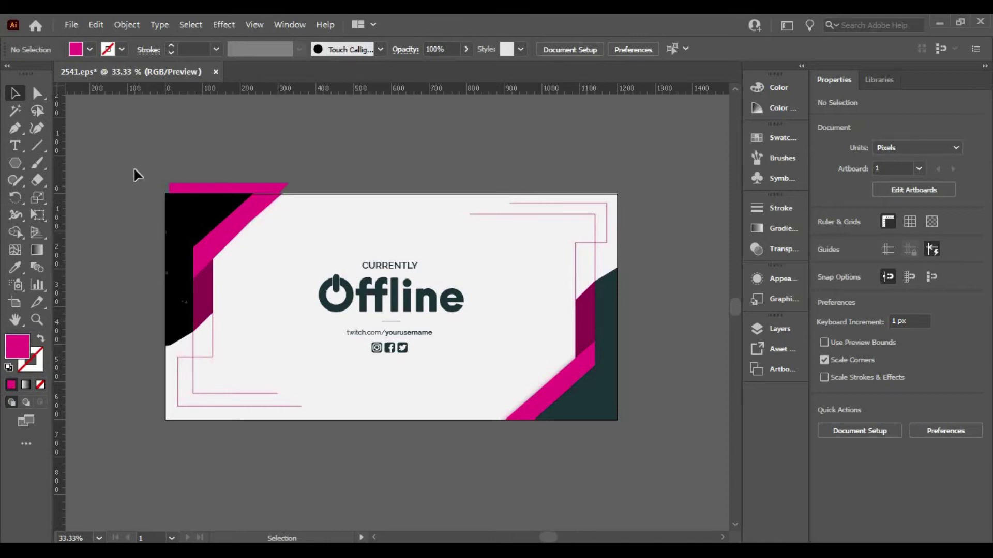
{"action": "left_click", "coordinate": [213, 295]}
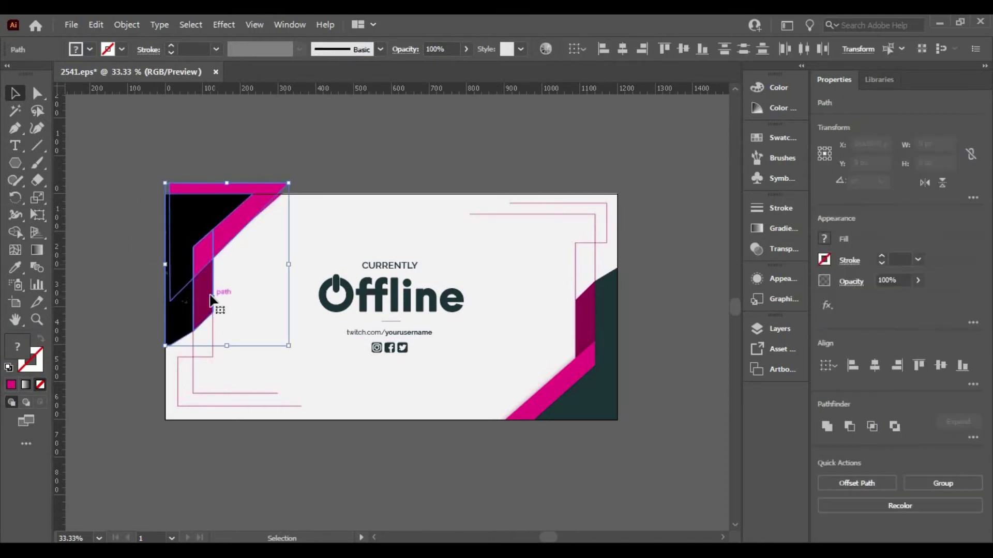
{"action": "left_click", "coordinate": [126, 188]}
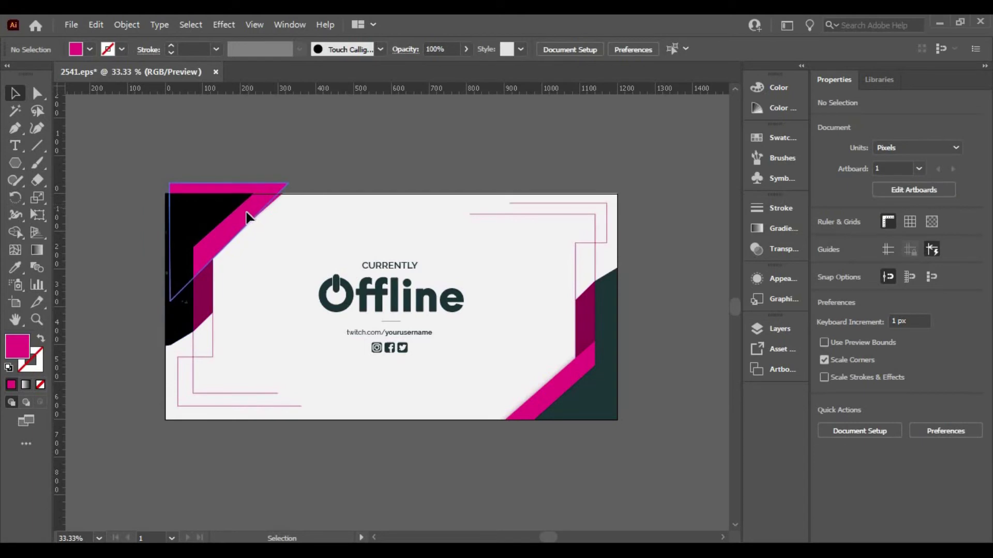
{"action": "left_click_drag", "start_coordinate": [246, 214], "coordinate": [251, 230]}
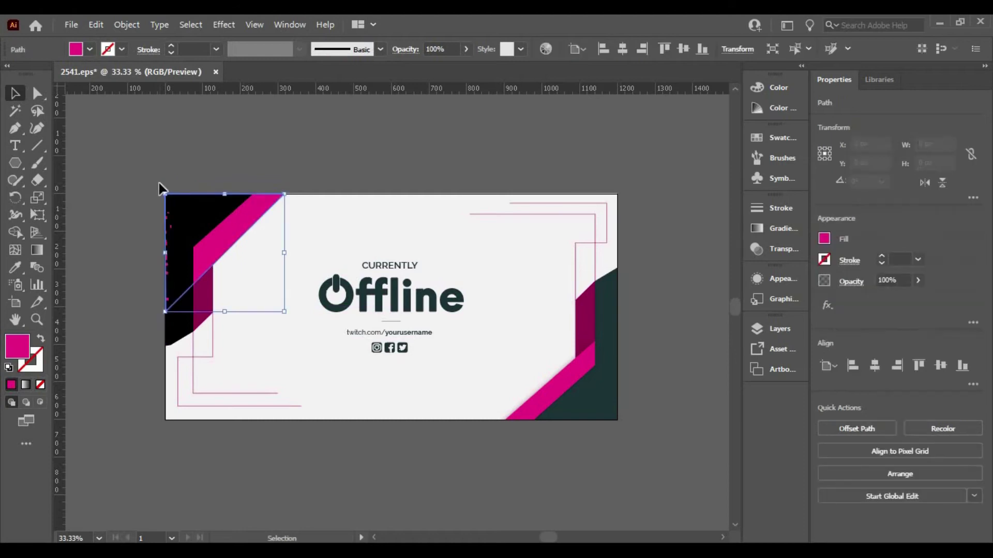
{"action": "left_click", "coordinate": [113, 221]}
Step: Reflect the black-and-pink corner shape horizontally
{"action": "left_click", "coordinate": [197, 270]}
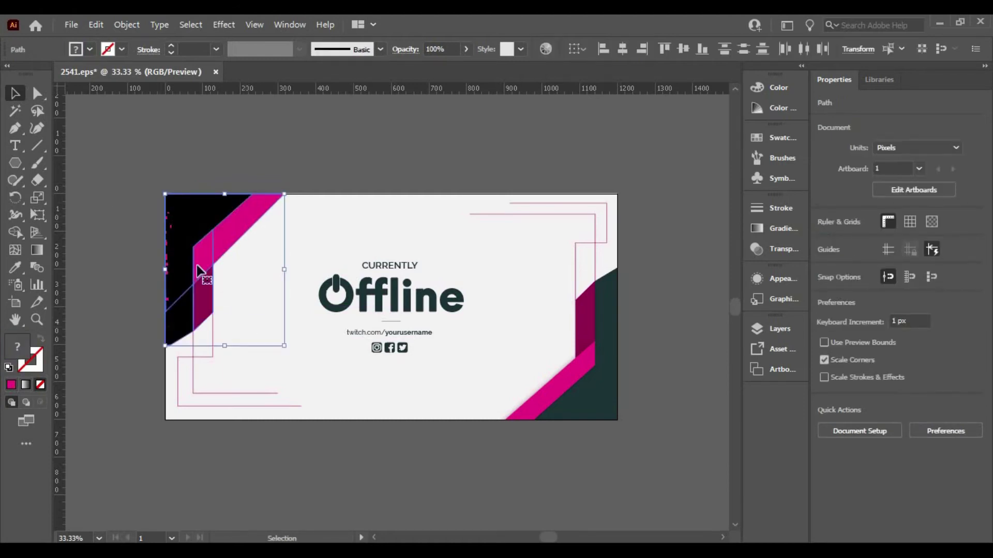
{"action": "right_click", "coordinate": [187, 246]}
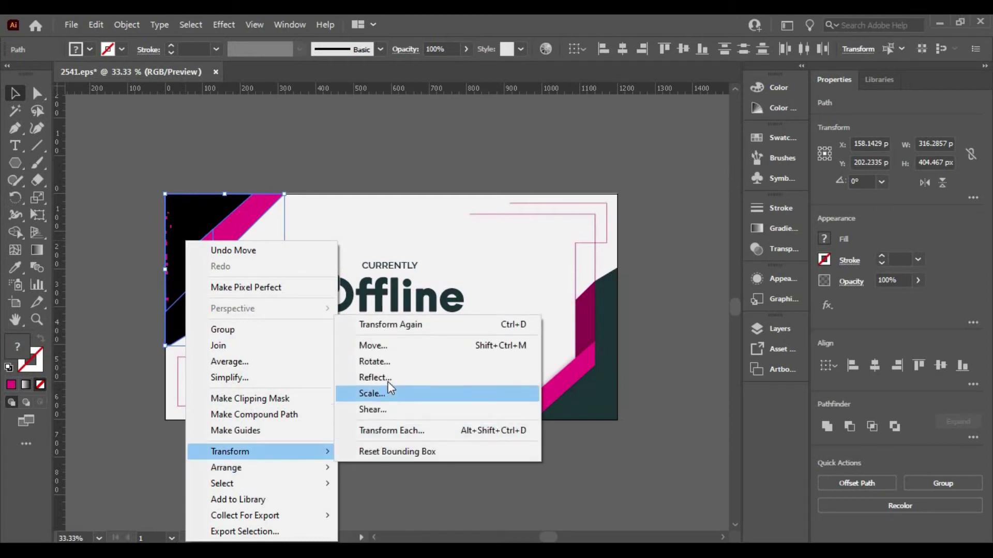
{"action": "mouse_move", "coordinate": [229, 452]}
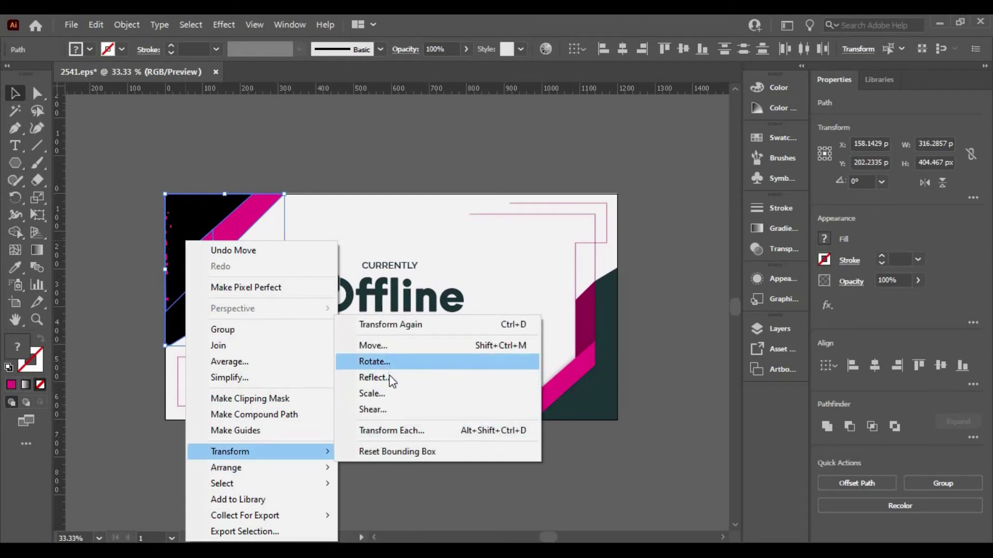
{"action": "left_click", "coordinate": [388, 378]}
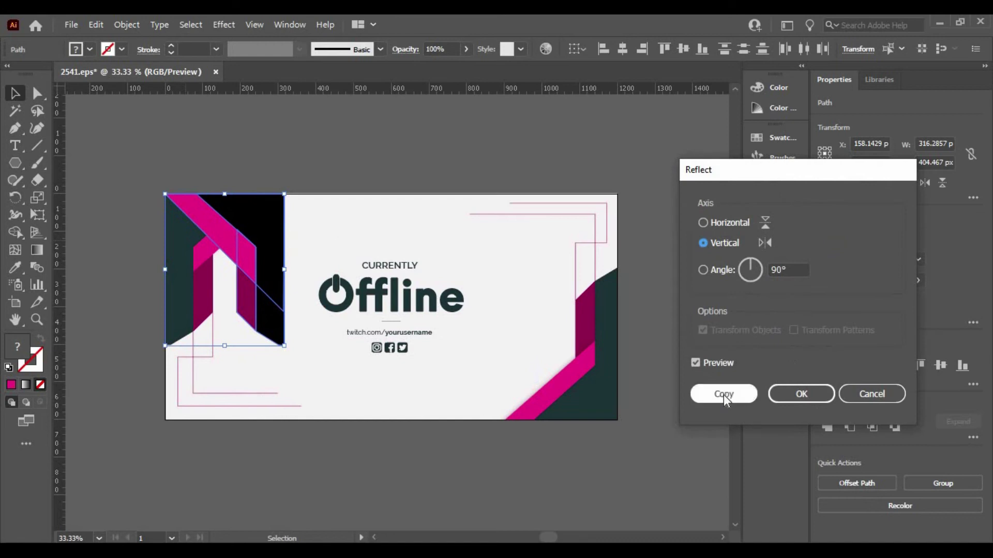
{"action": "left_click", "coordinate": [727, 223]}
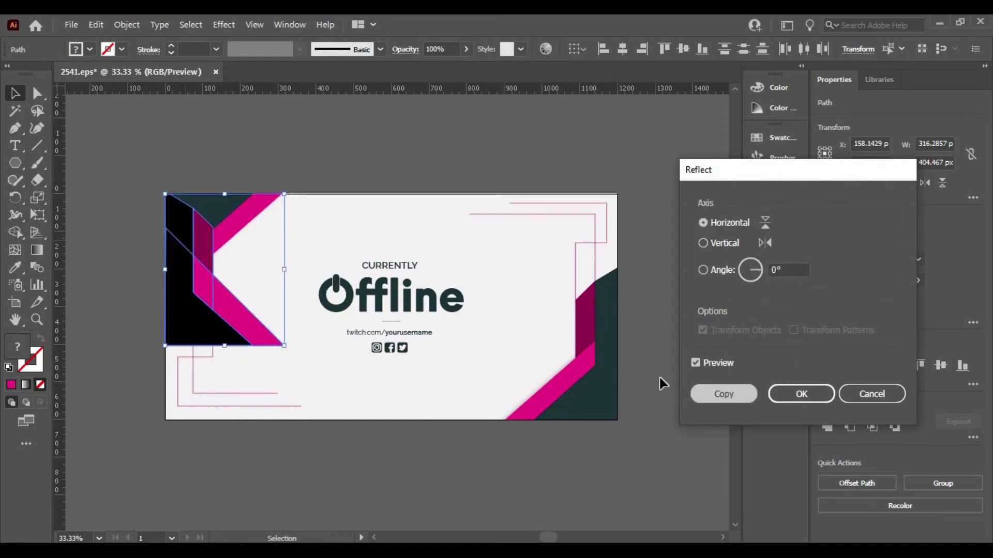
{"action": "key", "text": "Return"}
Step: Reflect the corner shape across the vertical axis and move it to the bottom-right corner
{"action": "right_click", "coordinate": [204, 319]}
{"action": "mouse_move", "coordinate": [248, 228]}
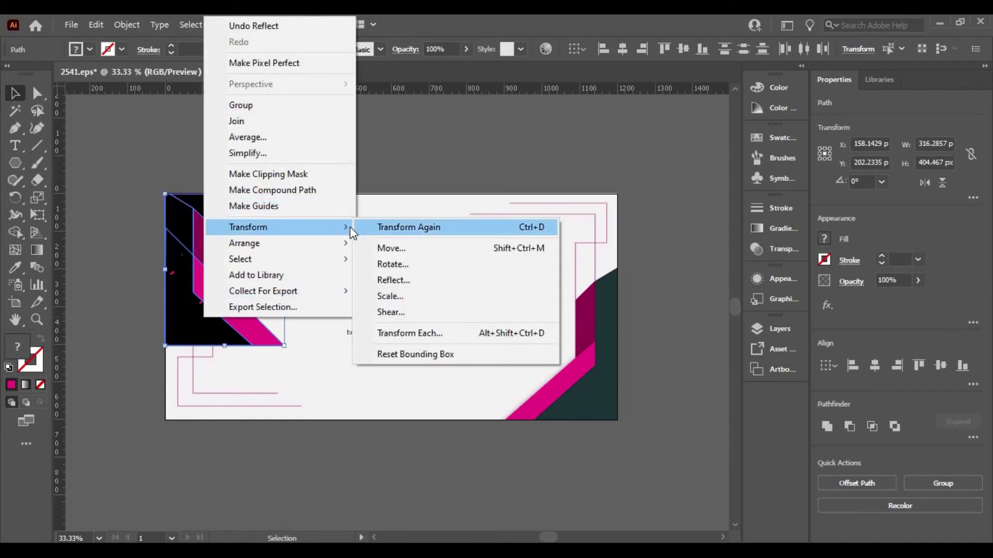
{"action": "left_click", "coordinate": [407, 280]}
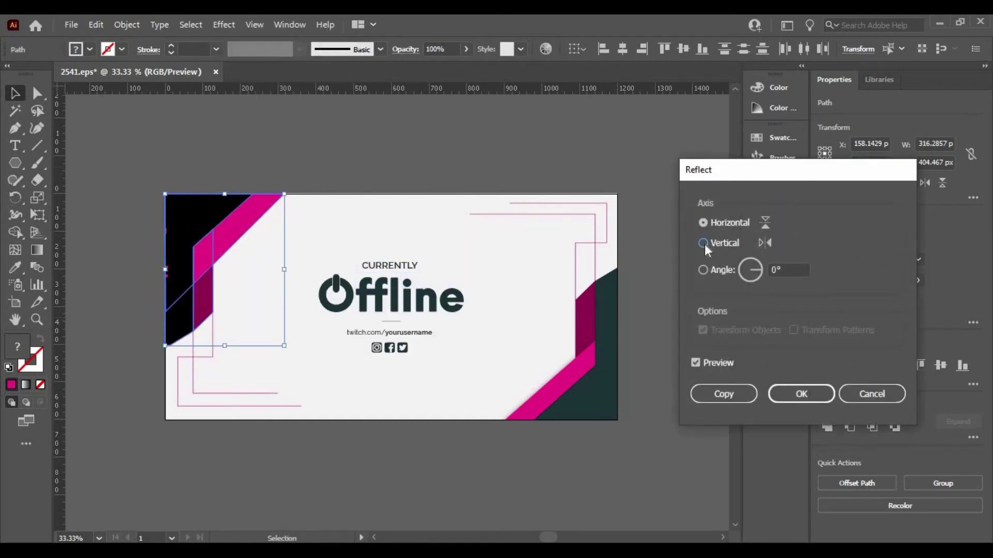
{"action": "left_click", "coordinate": [704, 243]}
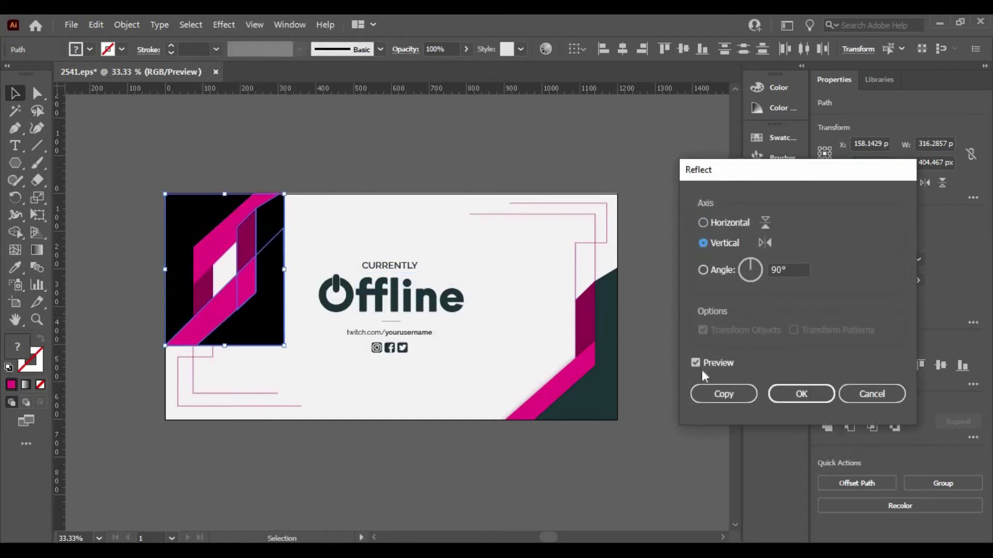
{"action": "left_click", "coordinate": [795, 396]}
{"action": "left_click_drag", "start_coordinate": [277, 285], "coordinate": [609, 358]}
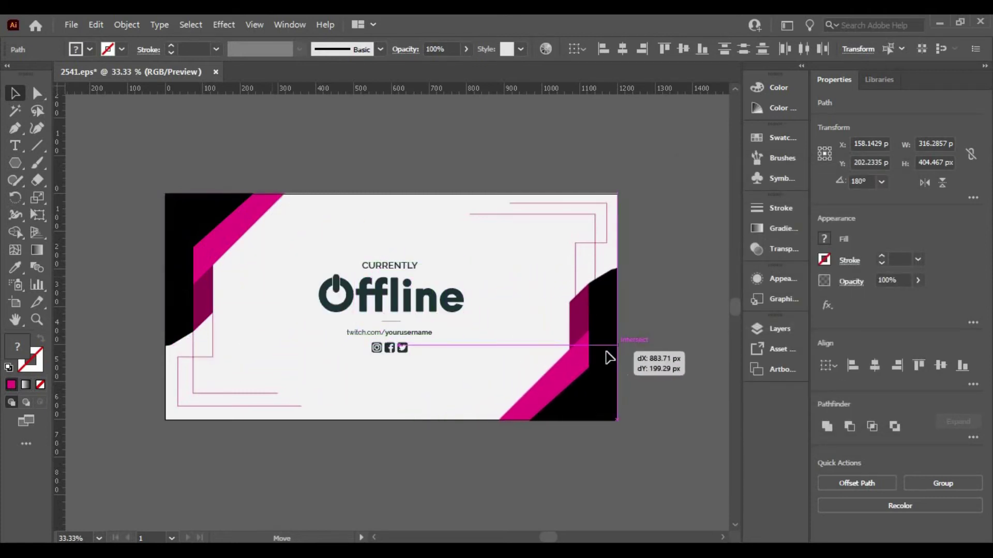
{"action": "left_click", "coordinate": [424, 520]}
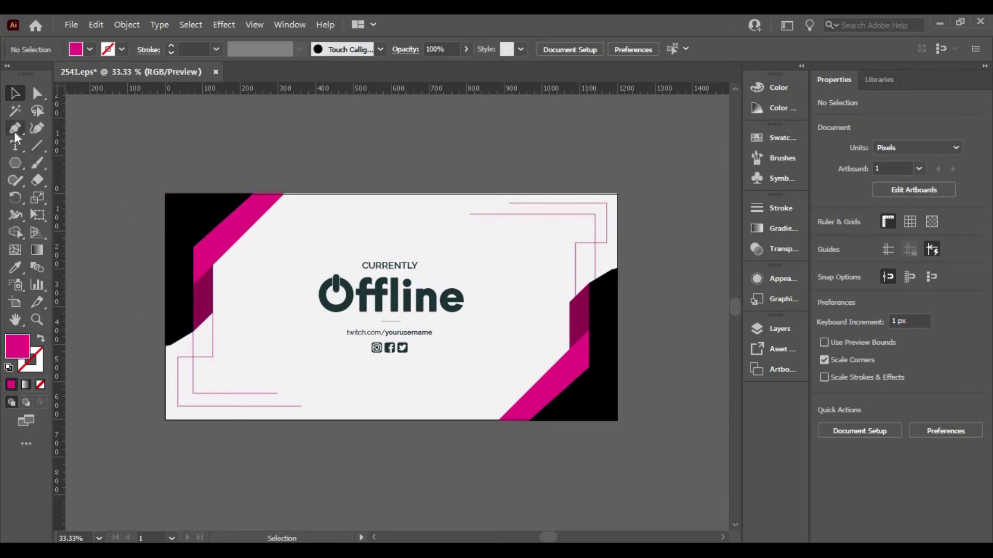
Step: Add a 12 pt text object above the artboard, clearing its placeholder and test-typing 'Offli'
{"action": "left_click", "coordinate": [15, 145]}
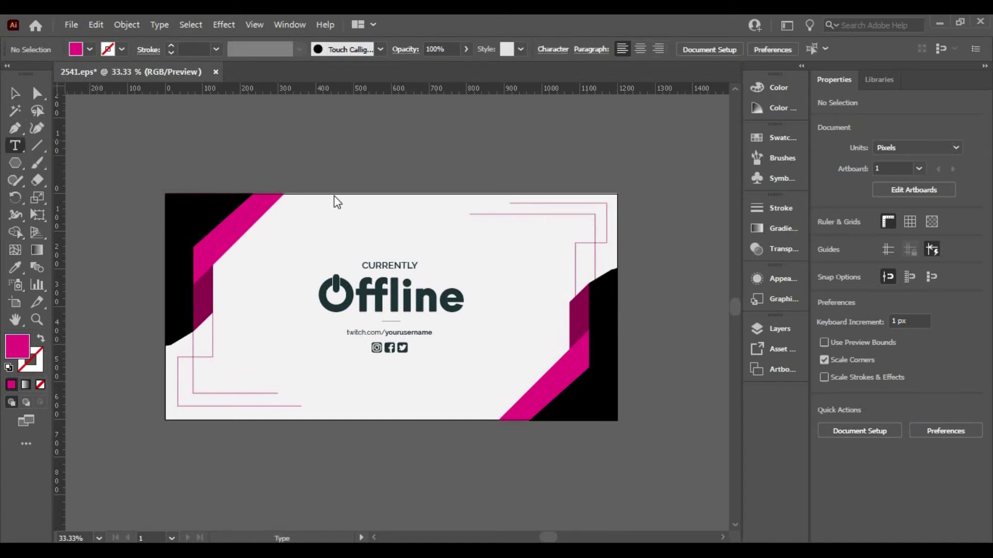
{"action": "left_click", "coordinate": [363, 149]}
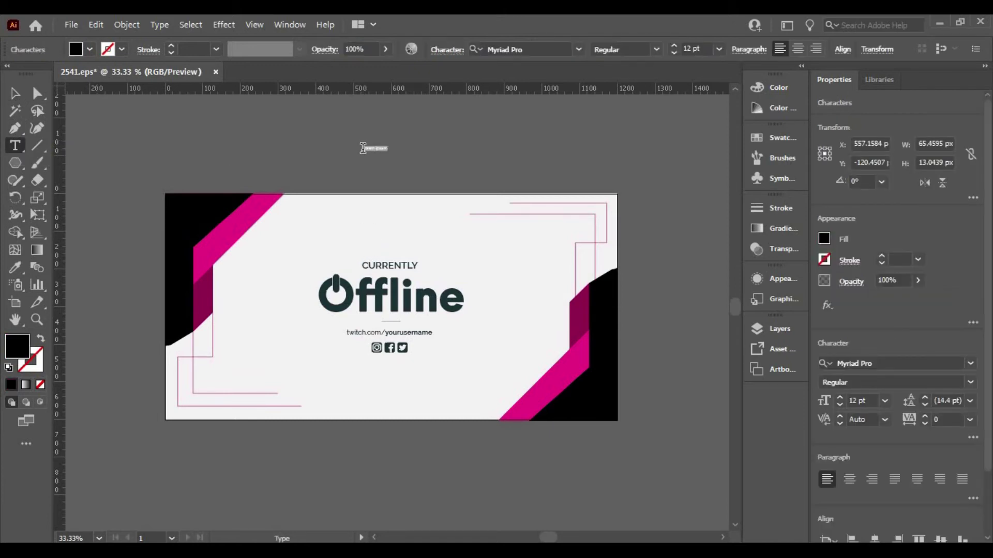
{"action": "key", "text": "BackSpace"}
{"action": "type", "text": "Offli"}
{"action": "key", "text": "BackSpace"}
{"action": "key", "text": "BackSpace"}
{"action": "key", "text": "BackSpace"}
{"action": "left_click", "coordinate": [15, 93]}
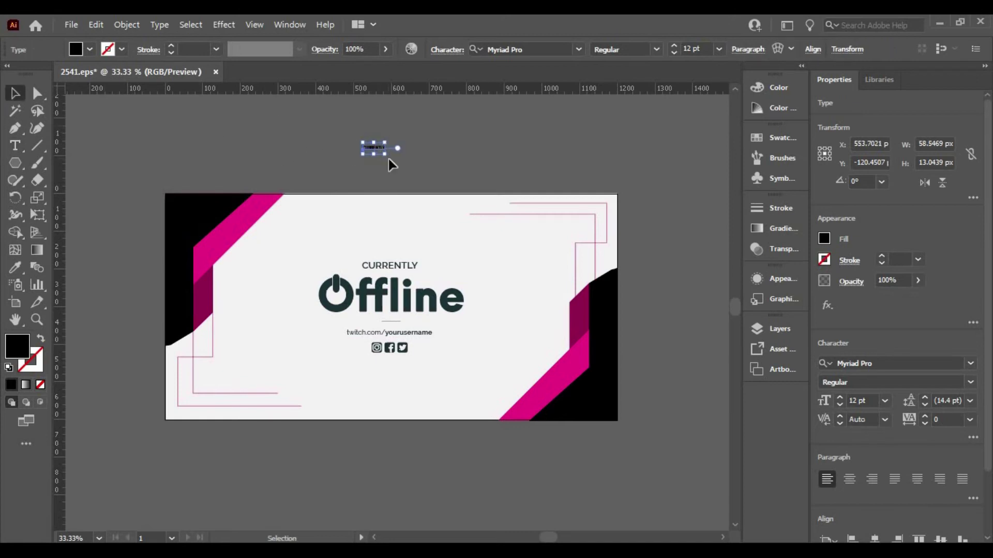
Step: Change the text's font from Myriad Pro to Raleway with Regular weight
{"action": "left_click", "coordinate": [525, 54]}
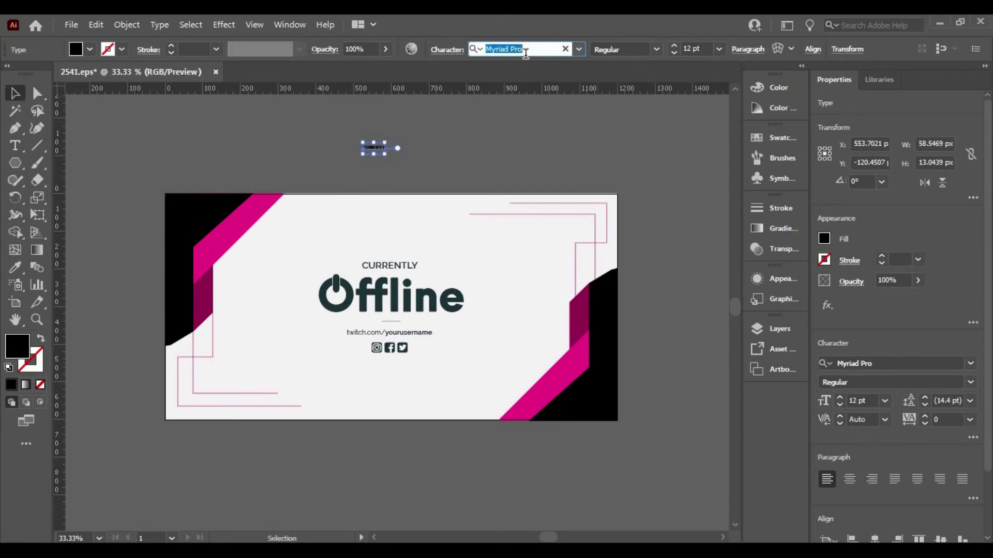
{"action": "type", "text": "RAL"}
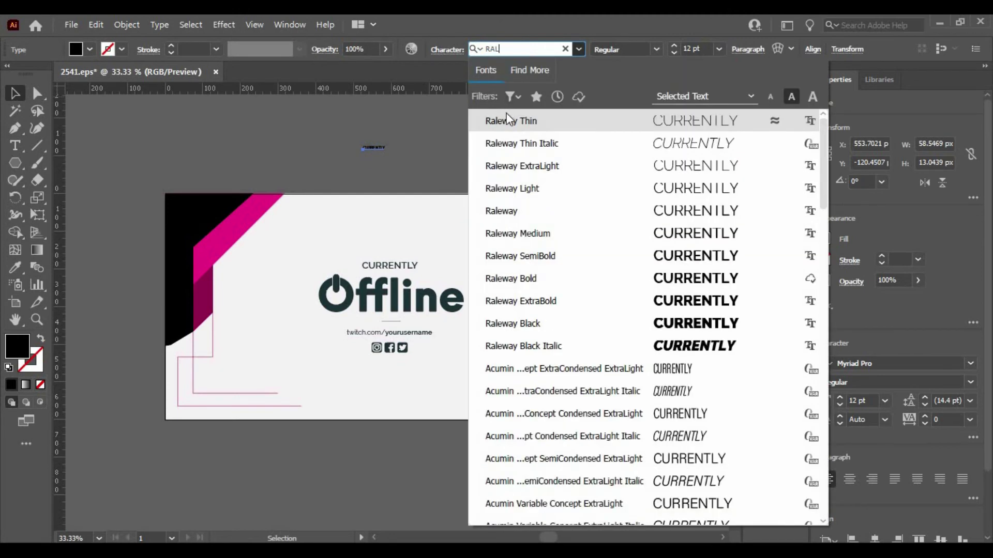
{"action": "left_click", "coordinate": [509, 120]}
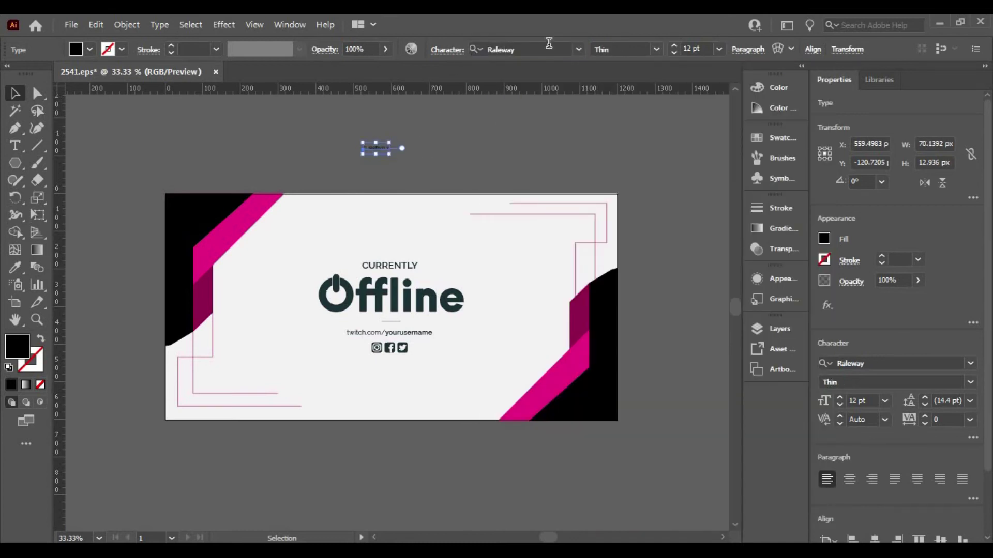
{"action": "left_click", "coordinate": [656, 49]}
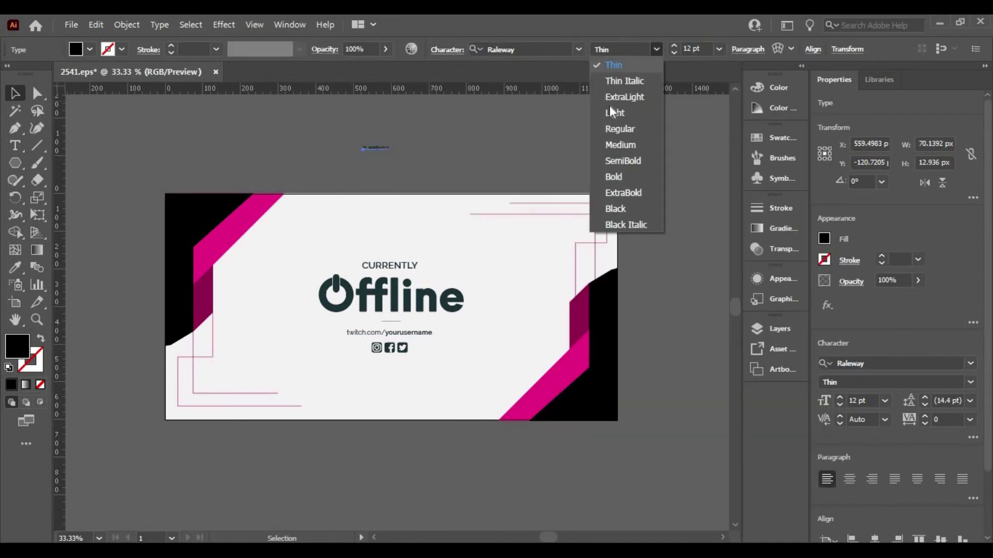
{"action": "left_click", "coordinate": [610, 131]}
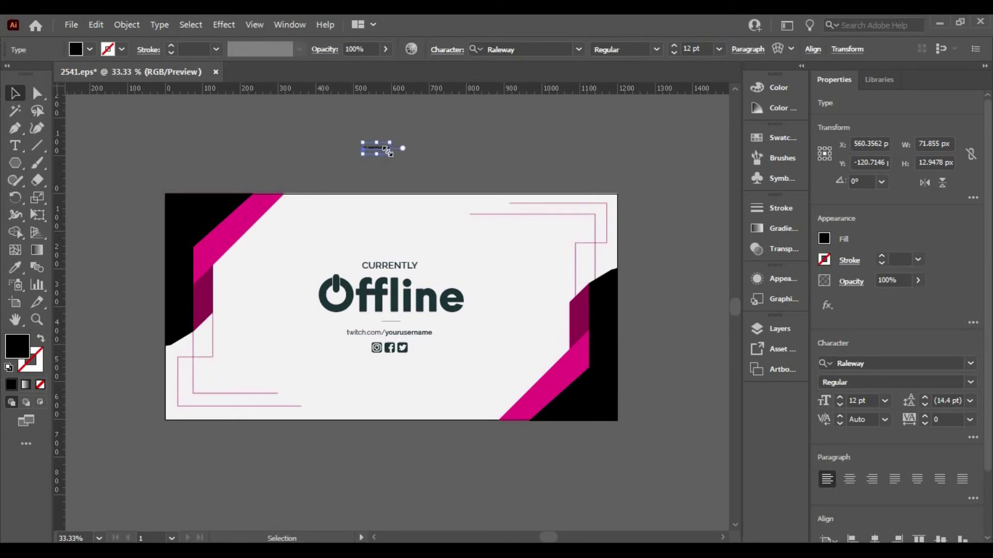
Step: Resize the CURRENTLY text object on the banner, keeping single-line proportions
{"action": "left_click_drag", "start_coordinate": [392, 155], "coordinate": [412, 281]}
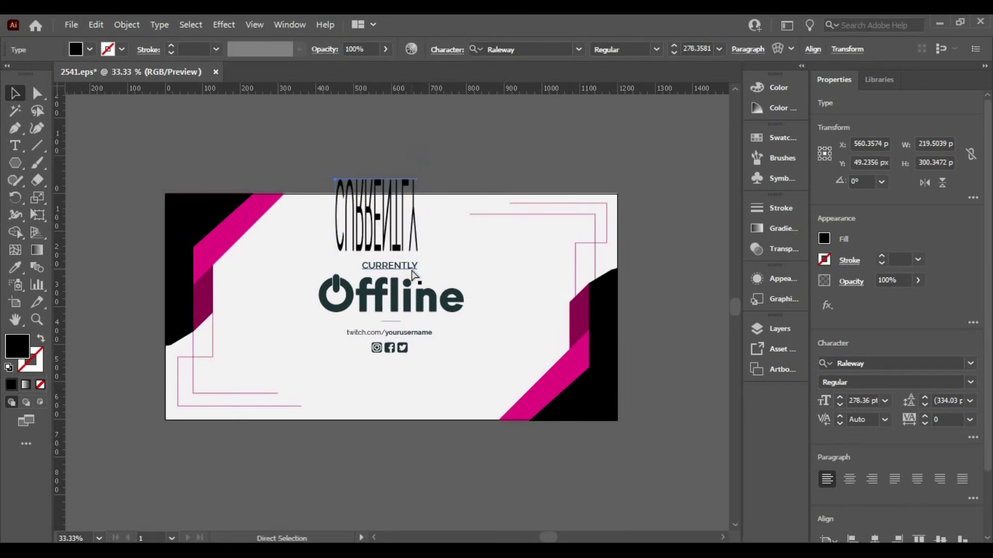
{"action": "mouse_move", "coordinate": [412, 281]}
{"action": "left_mouse_down"}
{"action": "mouse_move", "coordinate": [376, 154]}
{"action": "mouse_move", "coordinate": [393, 269]}
{"action": "left_mouse_up"}
{"action": "left_click", "coordinate": [346, 163]}
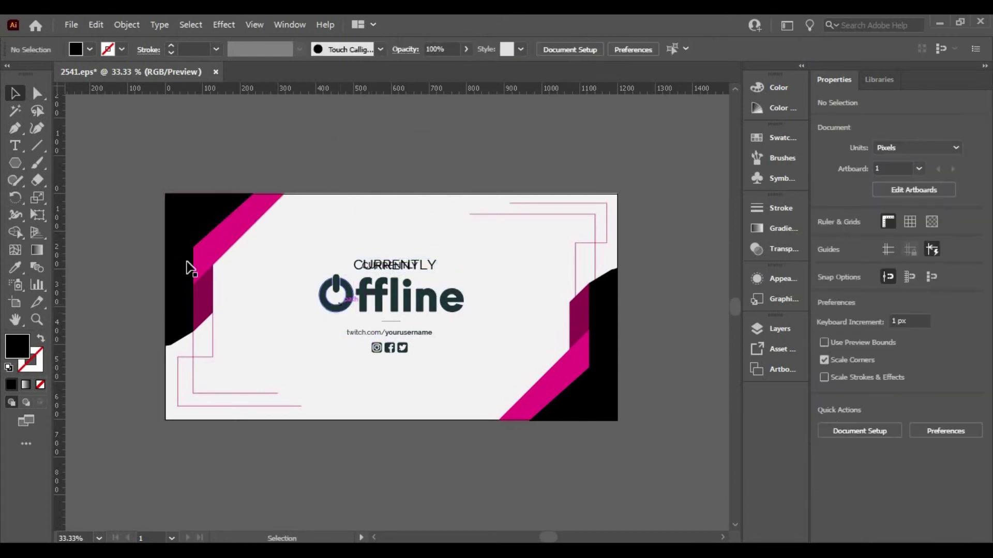
Step: Start a new text object left of the Offline heading and type 'CUf'
{"action": "left_click", "coordinate": [20, 147]}
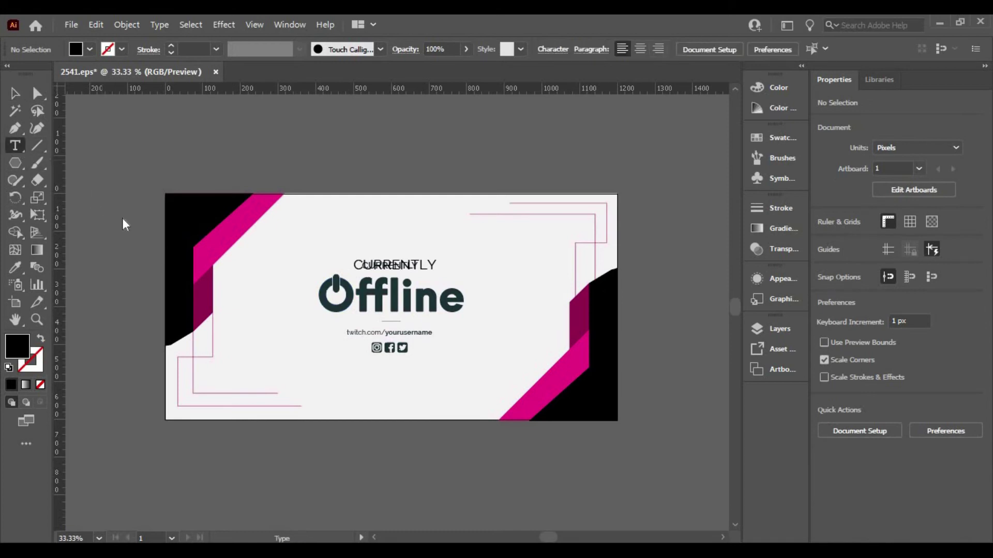
{"action": "left_click", "coordinate": [272, 292]}
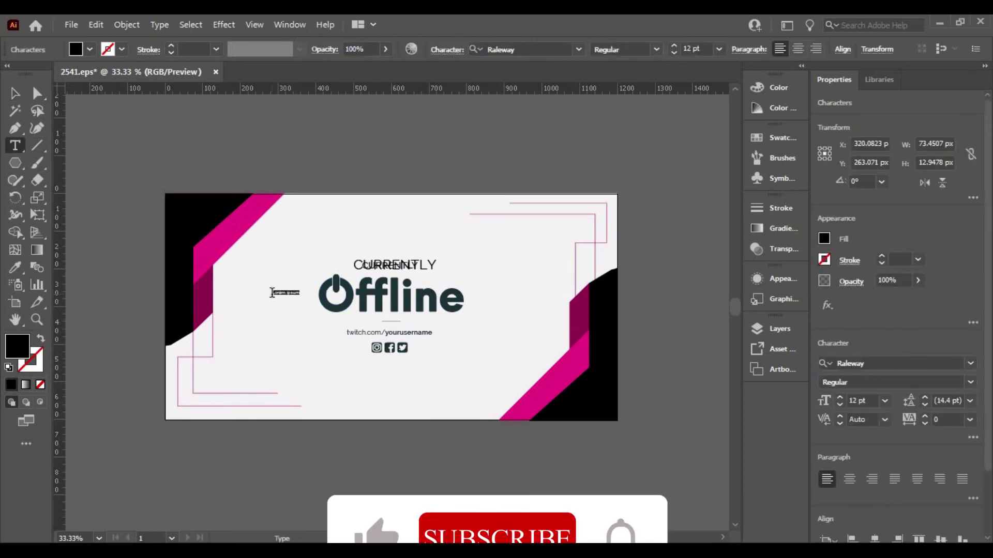
{"action": "type", "text": "C"}
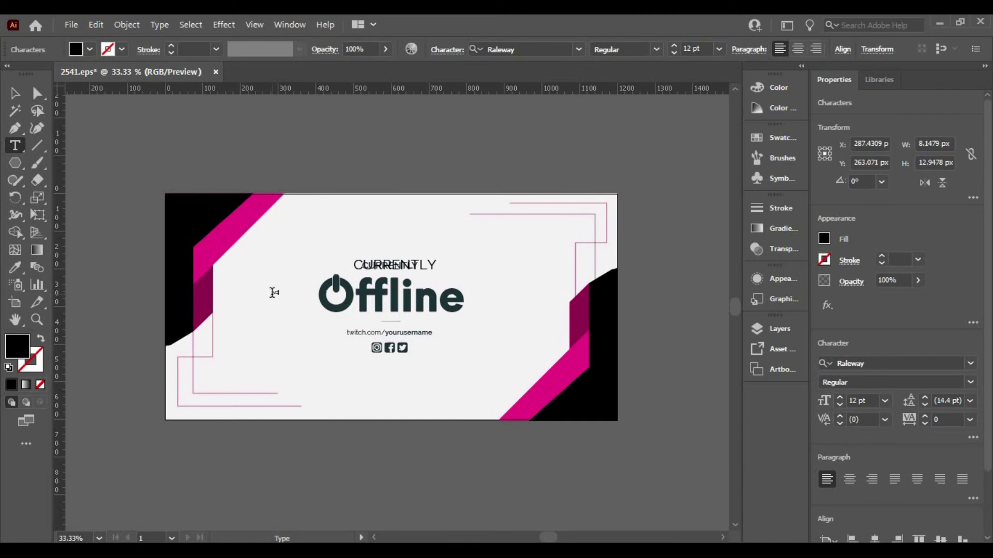
{"action": "key", "text": "Return"}
{"action": "key", "text": "Return"}
{"action": "key", "text": "Return"}
{"action": "key", "text": "ctrl+z"}
{"action": "type", "text": "C"}
{"action": "type", "text": "U"}
{"action": "type", "text": "fline"}
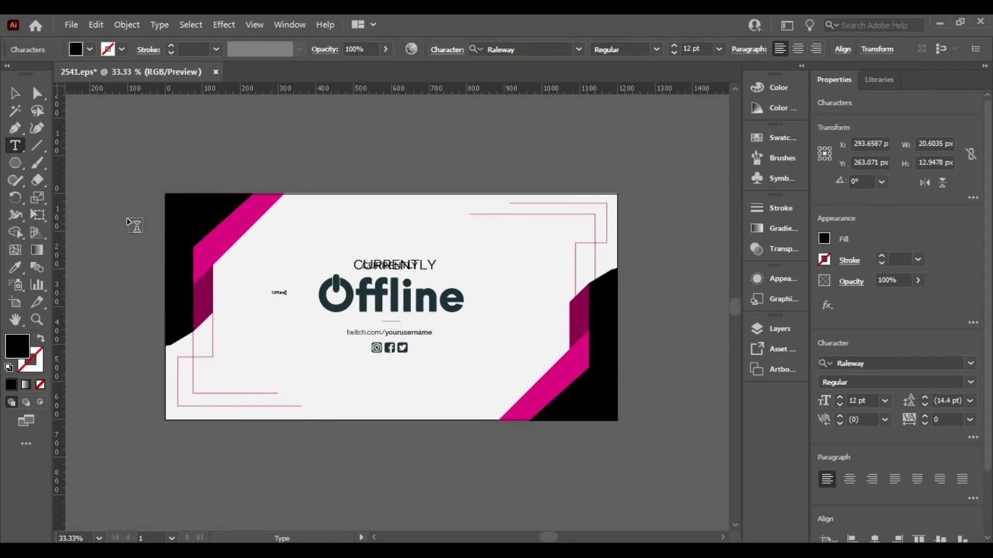
Step: Scale the new Offline text to about 117 pt and set its weight to Raleway Black
{"action": "left_click", "coordinate": [15, 96]}
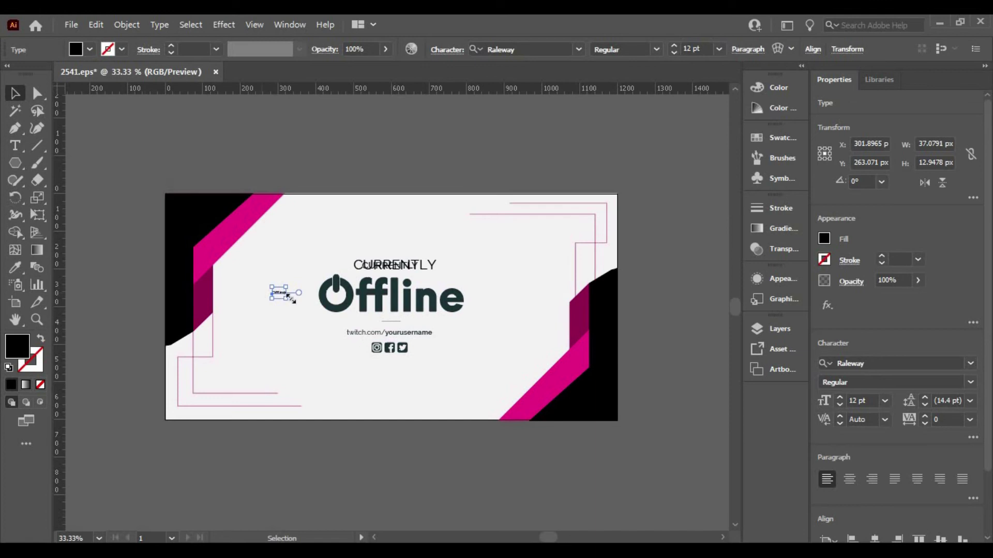
{"action": "left_click_drag", "start_coordinate": [286, 298], "coordinate": [403, 306]}
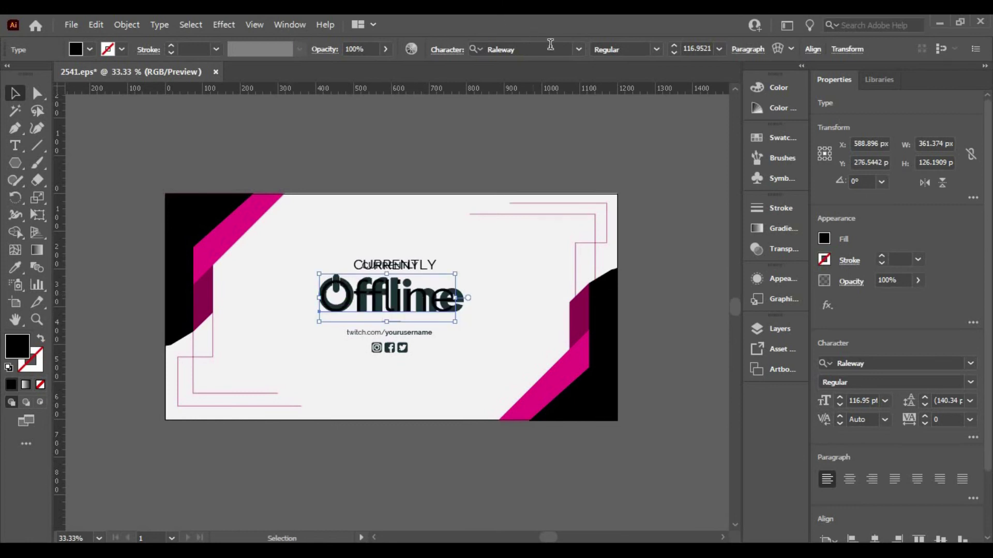
{"action": "left_click", "coordinate": [579, 50]}
{"action": "left_click", "coordinate": [580, 50]}
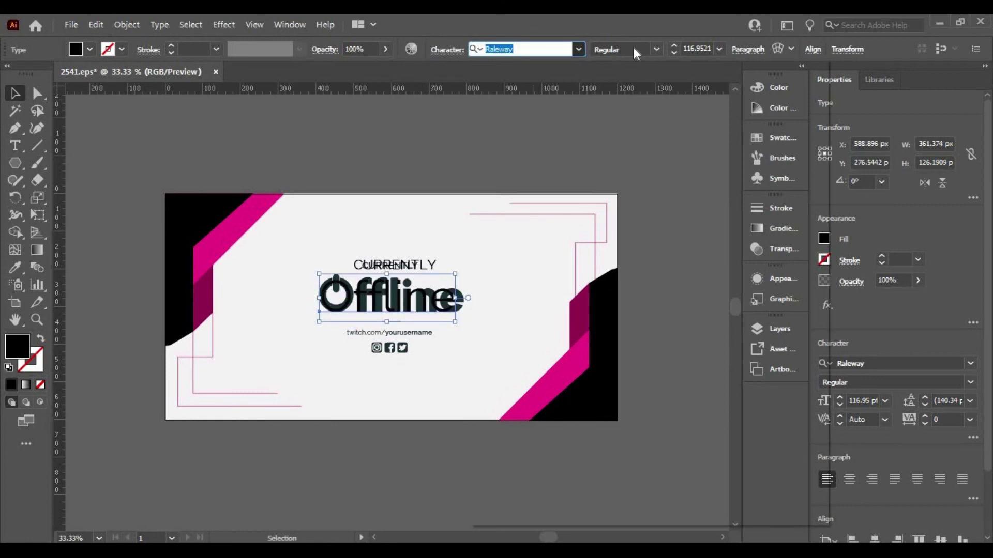
{"action": "left_click", "coordinate": [657, 50]}
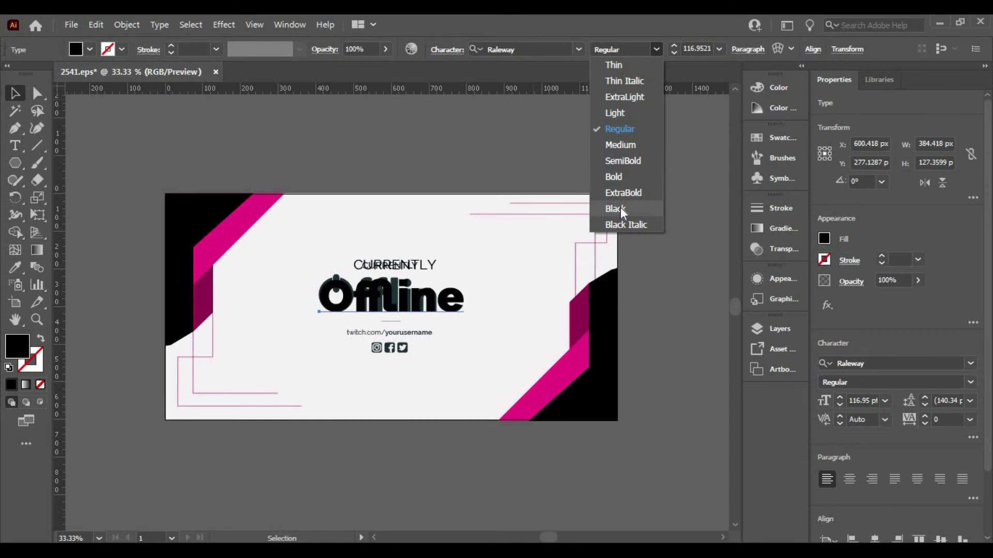
{"action": "left_click", "coordinate": [619, 206]}
Step: Position the Offline text over the banner's Offline heading and remove the overlapping CURRENTLY copy
{"action": "left_click_drag", "start_coordinate": [382, 257], "coordinate": [374, 125]}
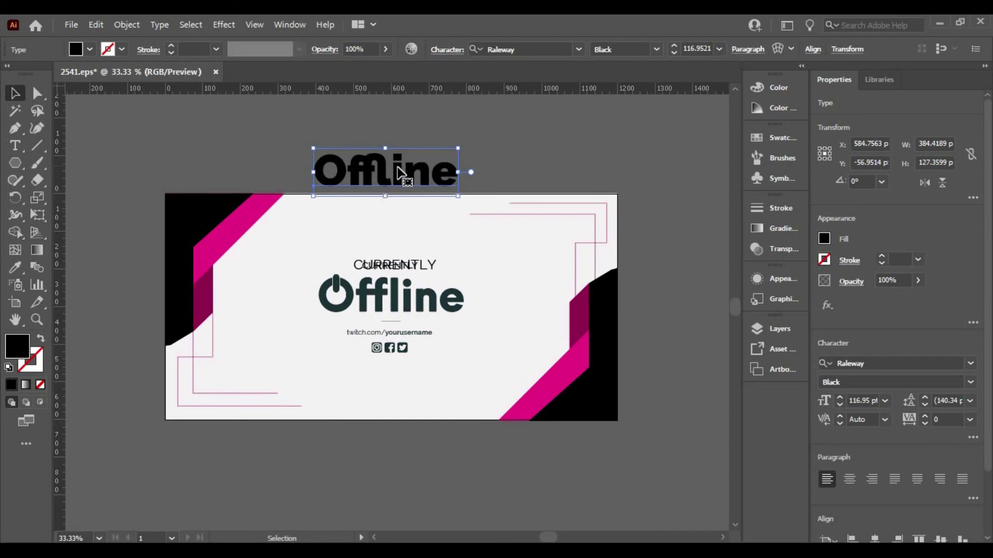
{"action": "left_click", "coordinate": [527, 50]}
{"action": "left_click", "coordinate": [662, 50]}
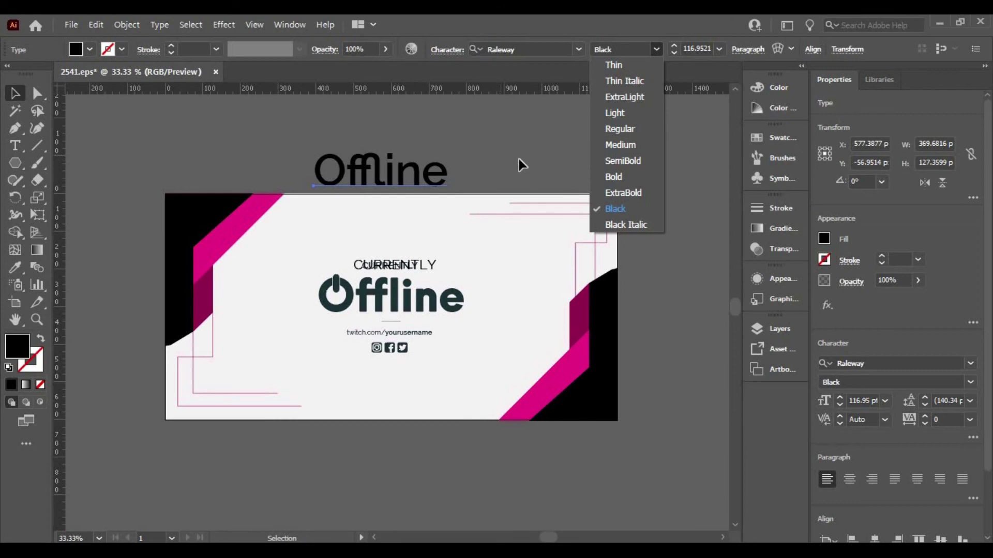
{"action": "left_click_drag", "start_coordinate": [357, 170], "coordinate": [387, 270]}
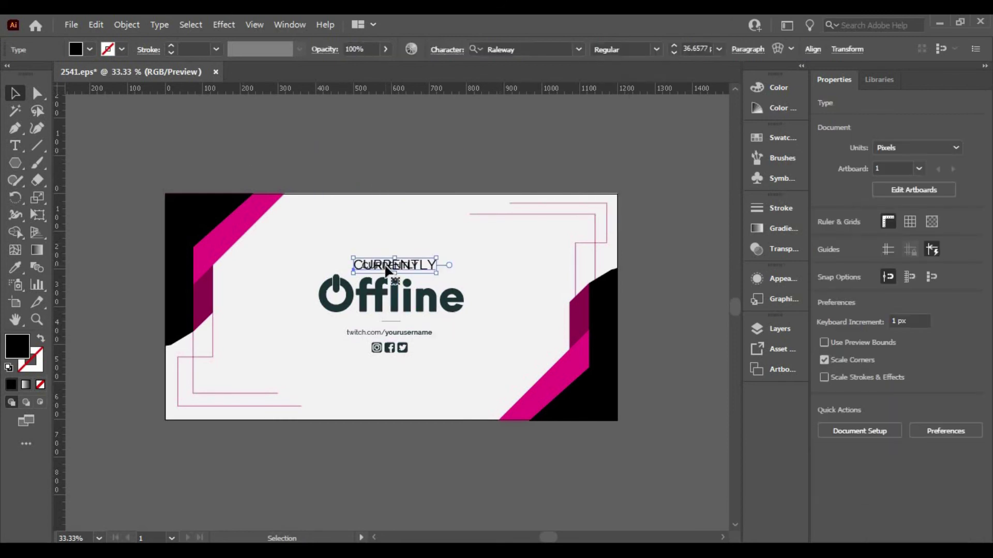
{"action": "key", "text": "ctrl+shift+a"}
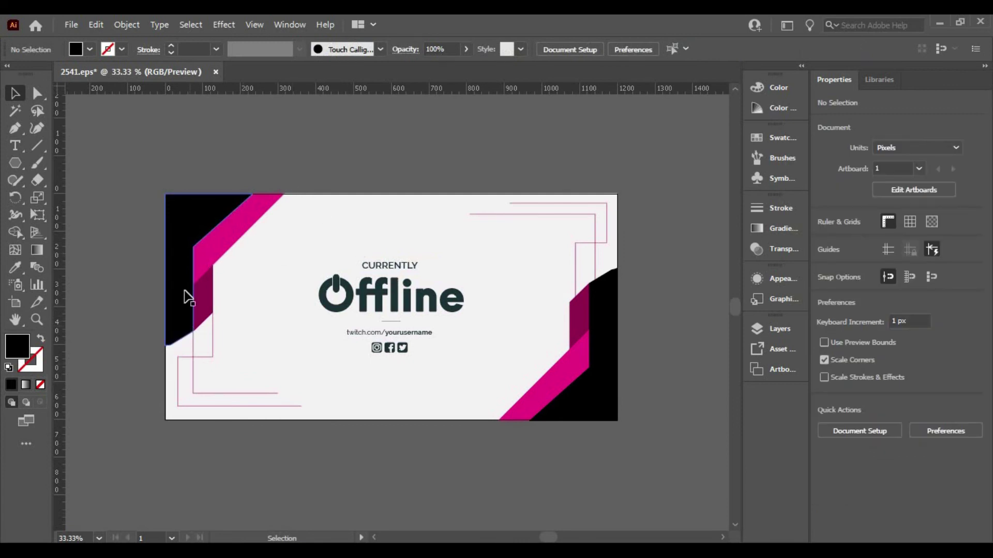
Step: Draw a three-point Pen path along the inner lower-left corner line
{"action": "left_click", "coordinate": [15, 128]}
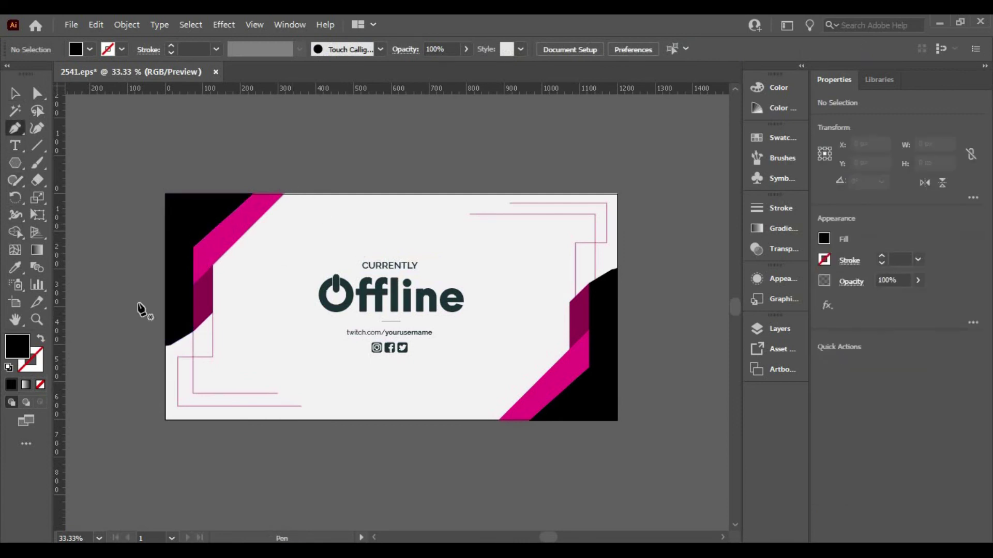
{"action": "left_click", "coordinate": [192, 331]}
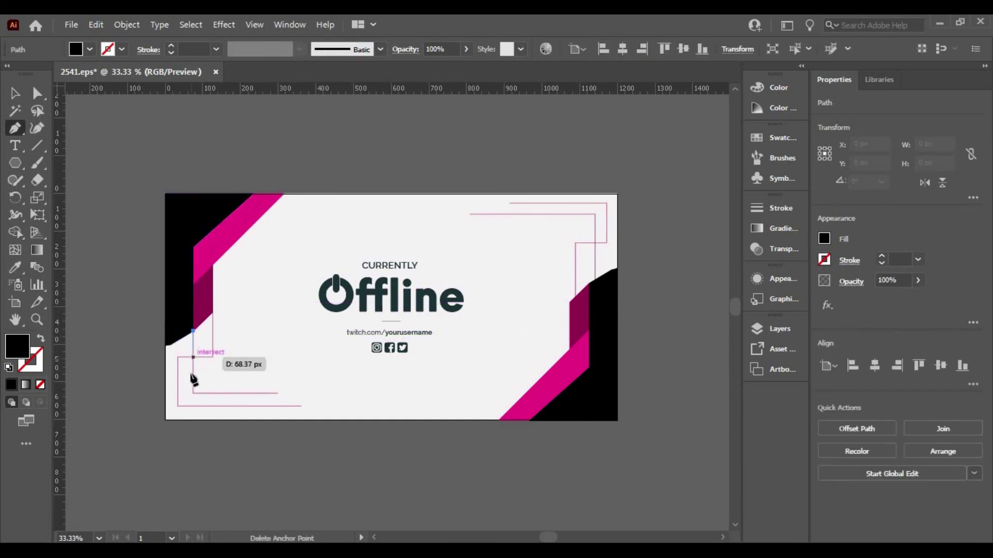
{"action": "left_click", "coordinate": [193, 393]}
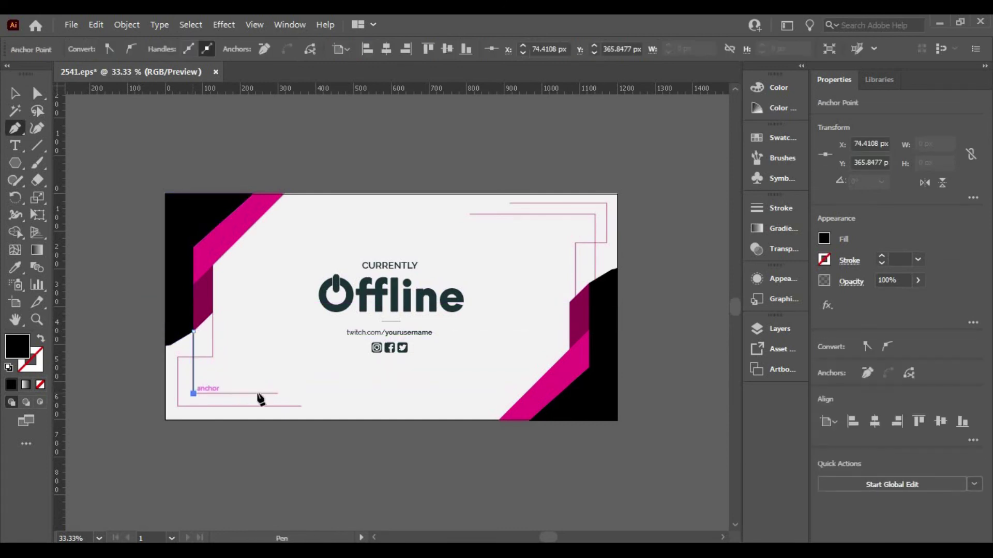
{"action": "left_click", "coordinate": [278, 393]}
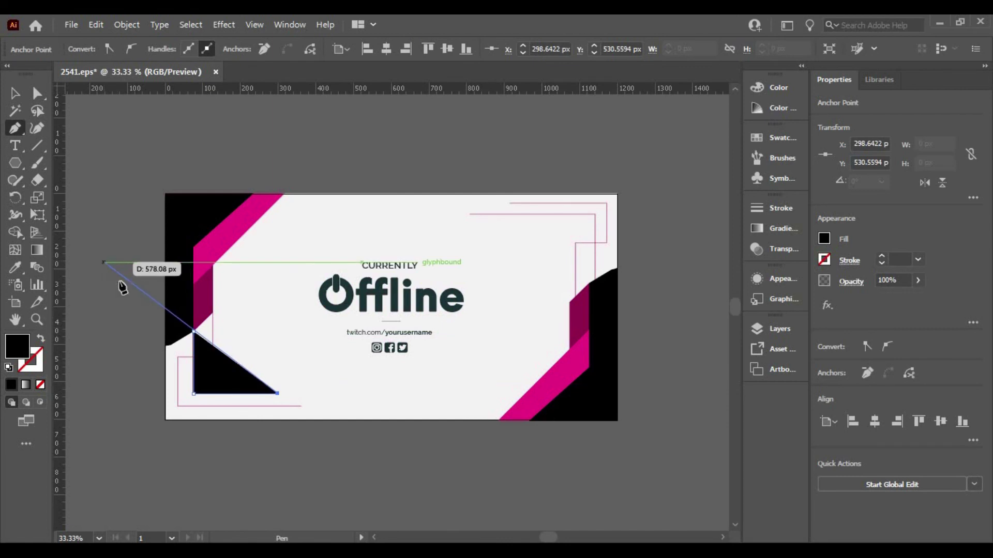
{"action": "key", "text": "v"}
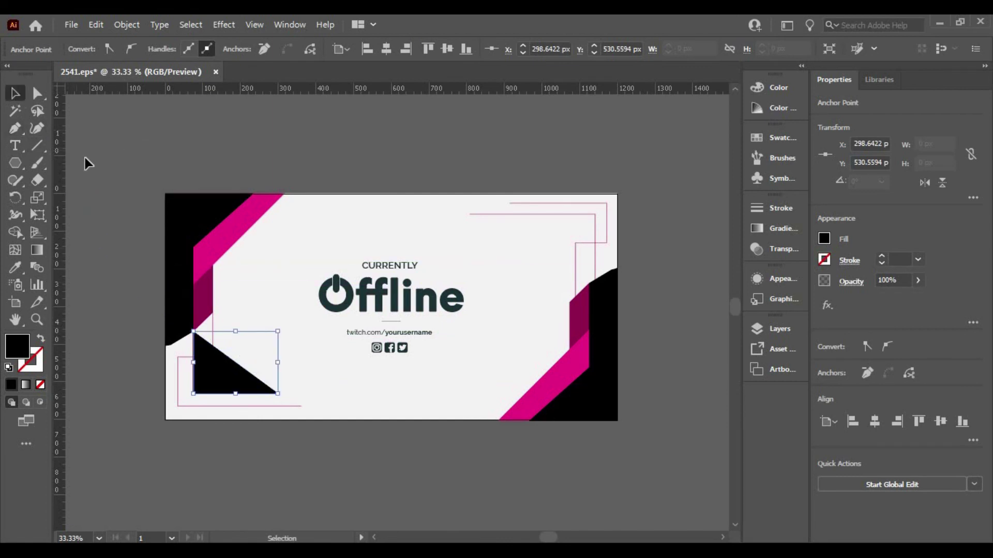
Step: Give the new path no fill and a yellow-orange stroke
{"action": "left_click", "coordinate": [85, 163]}
{"action": "left_click", "coordinate": [237, 382]}
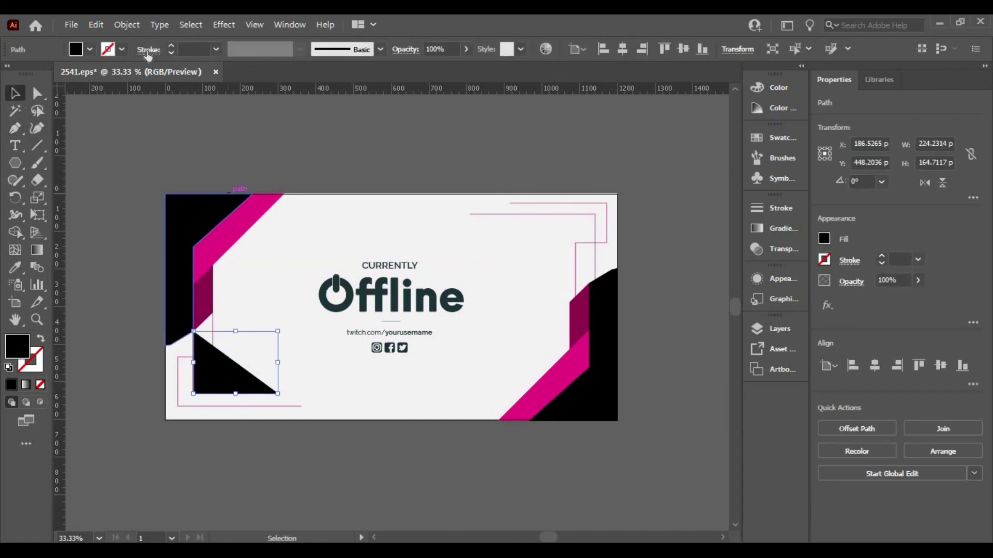
{"action": "left_click", "coordinate": [89, 49]}
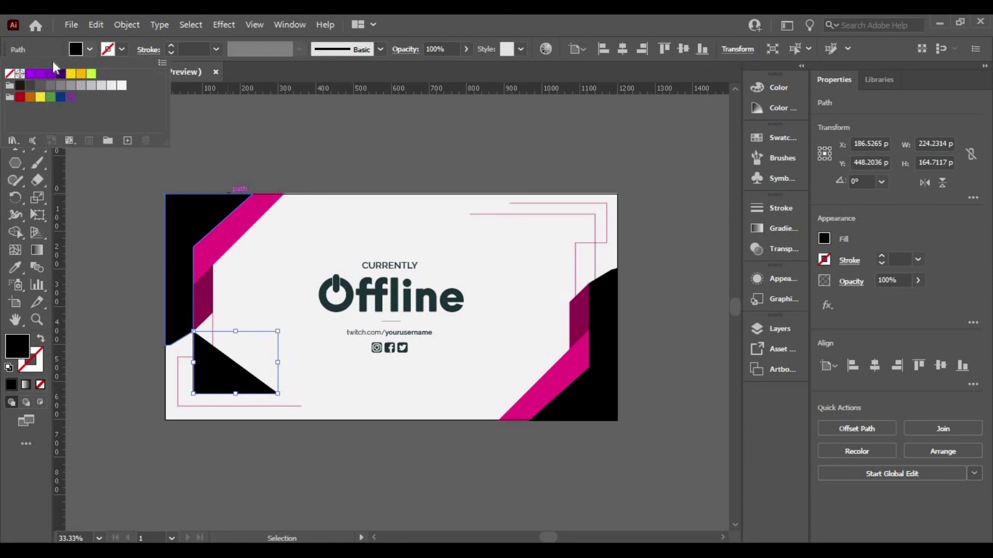
{"action": "left_click", "coordinate": [10, 75]}
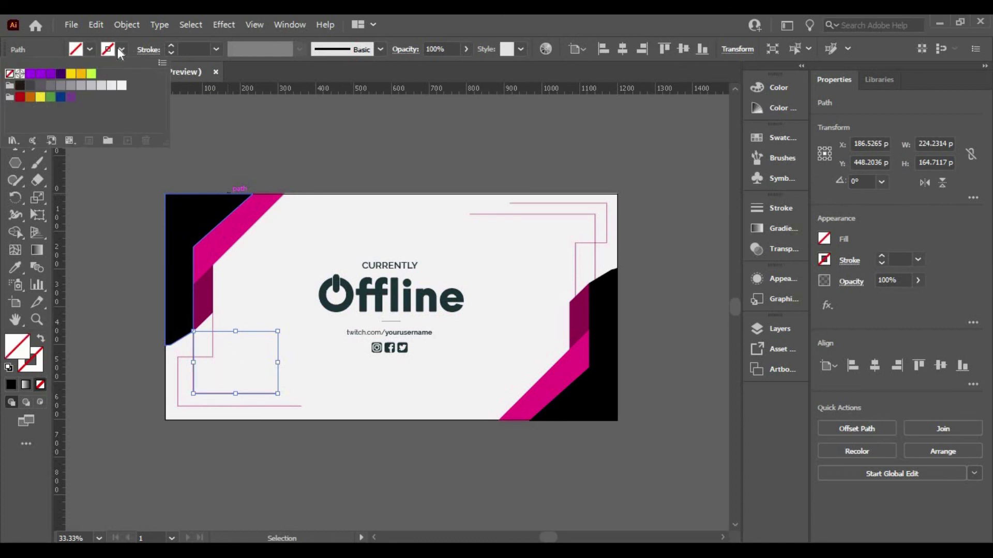
{"action": "left_click", "coordinate": [75, 74]}
{"action": "left_click", "coordinate": [116, 188]}
{"action": "left_click", "coordinate": [120, 274]}
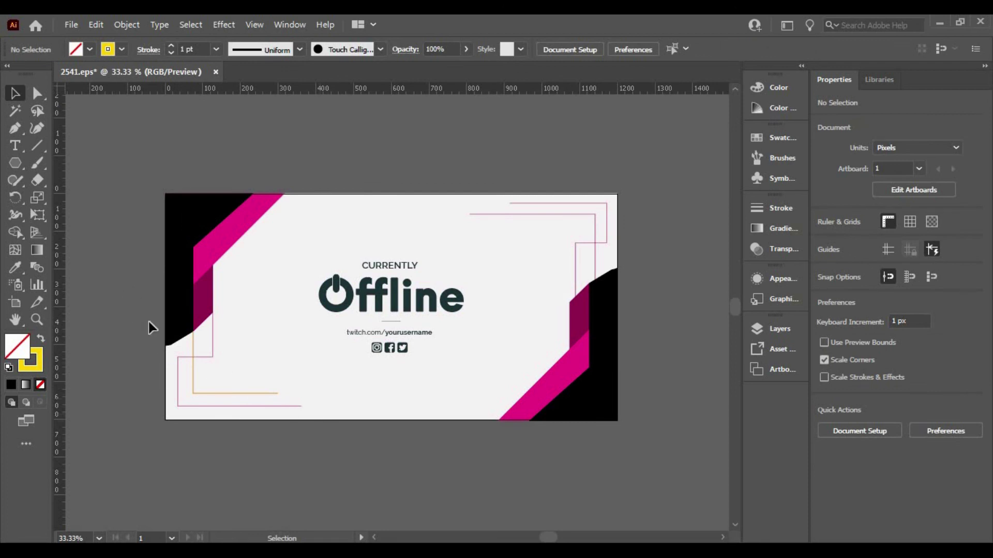
Step: Draw a stepped five-point path along the outer lower-left pink line, then select it
{"action": "left_click", "coordinate": [16, 129]}
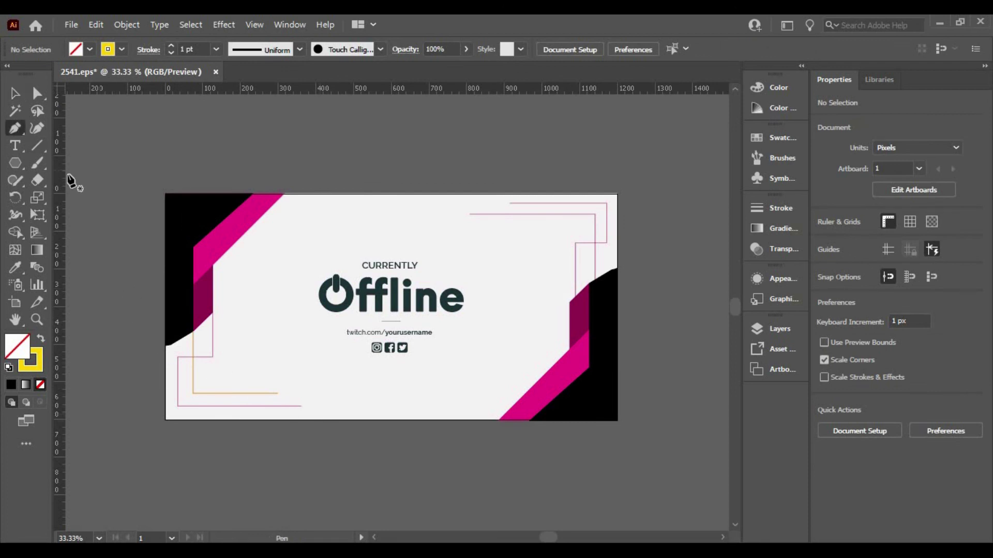
{"action": "left_click", "coordinate": [212, 311]}
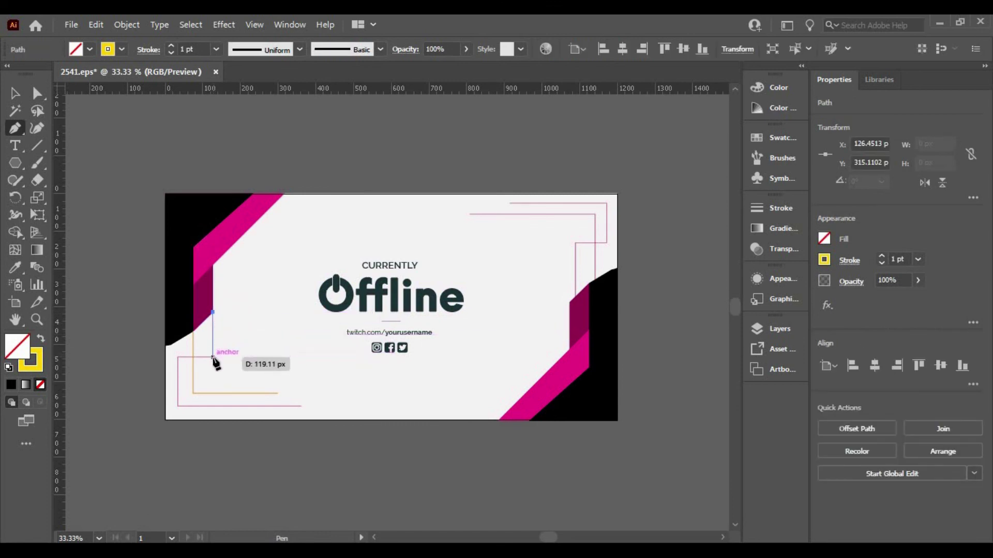
{"action": "left_click", "coordinate": [213, 357]}
{"action": "left_click", "coordinate": [178, 357]}
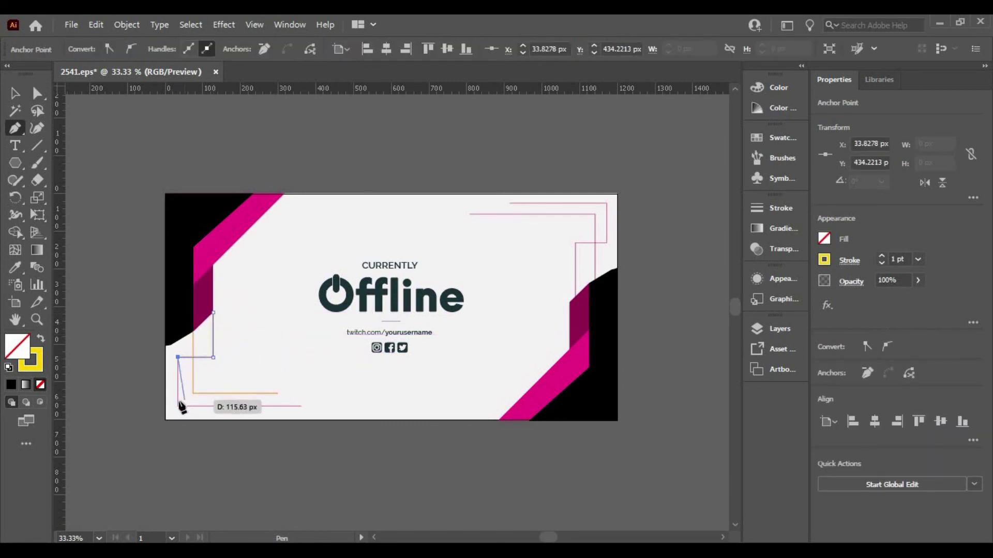
{"action": "left_click", "coordinate": [178, 406]}
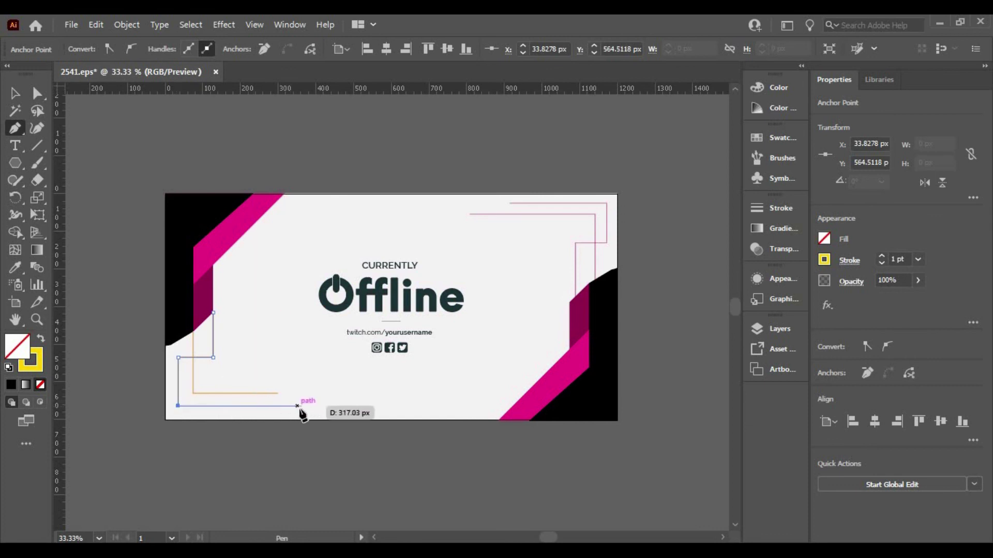
{"action": "left_click", "coordinate": [301, 407]}
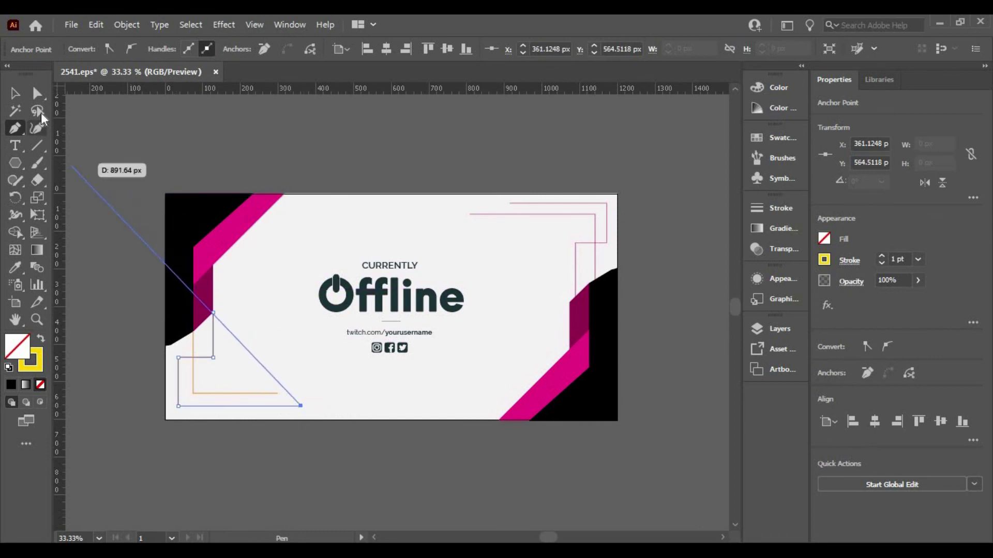
{"action": "left_click", "coordinate": [14, 97]}
{"action": "left_click", "coordinate": [106, 223]}
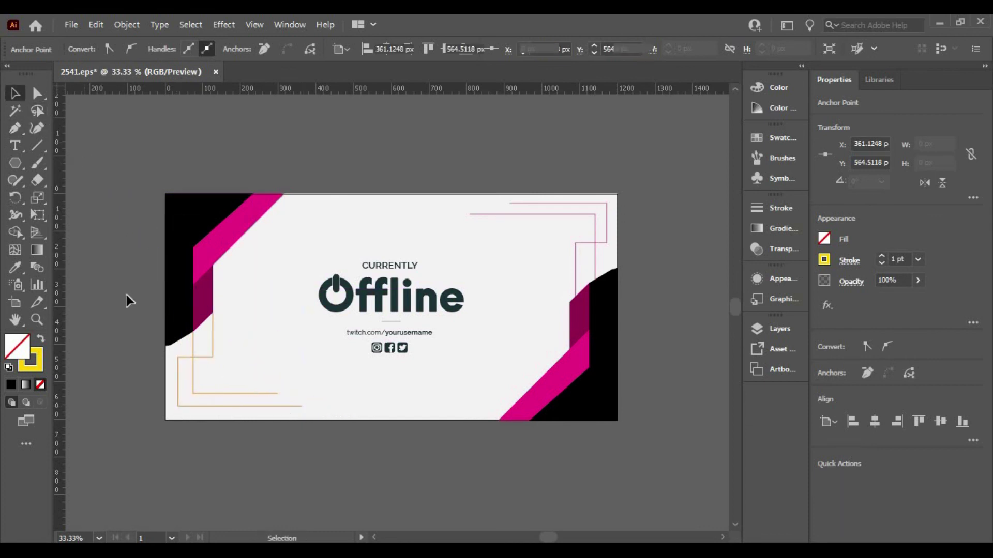
{"action": "left_click", "coordinate": [193, 353]}
Step: Select both orange lines and make a vertically reflected copy
{"action": "left_click", "coordinate": [191, 346], "text": "shift"}
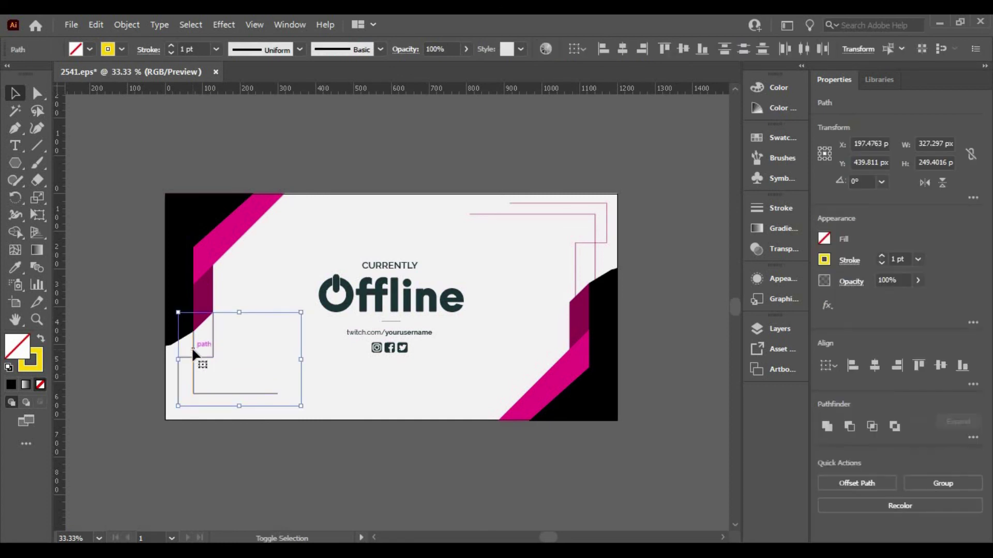
{"action": "right_click", "coordinate": [191, 347]}
{"action": "mouse_move", "coordinate": [237, 259]}
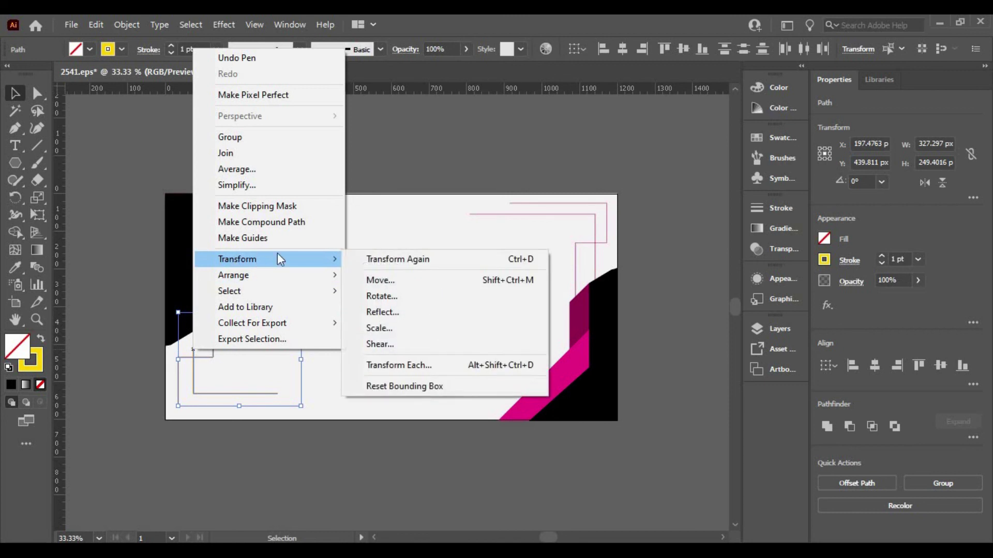
{"action": "left_click", "coordinate": [382, 312]}
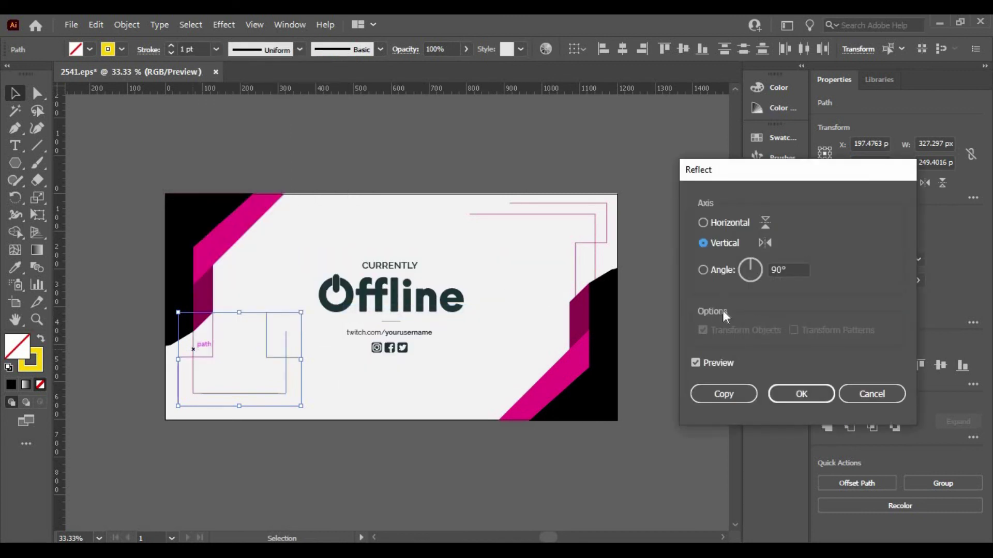
{"action": "left_click", "coordinate": [747, 394]}
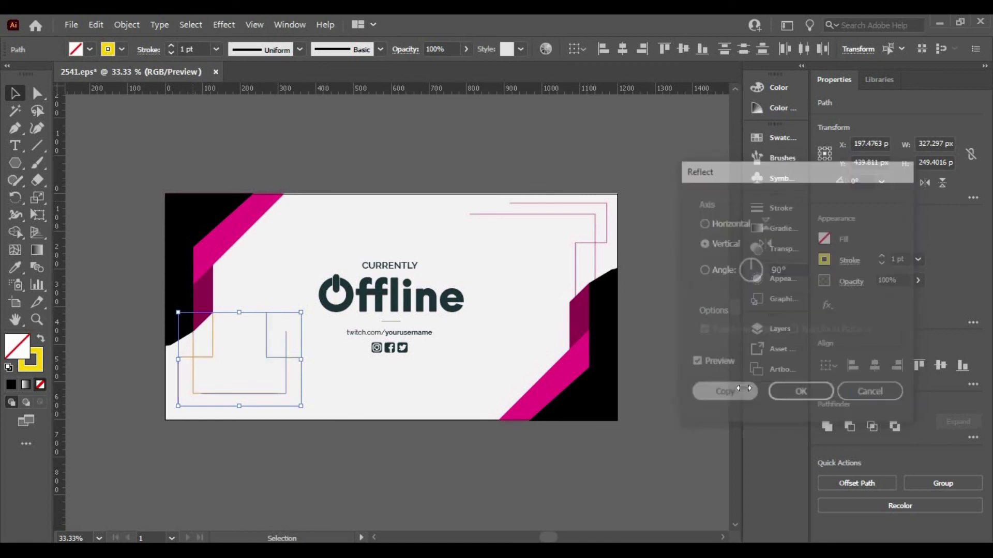
Step: Reflect the copied lines across the horizontal axis
{"action": "right_click", "coordinate": [283, 344]}
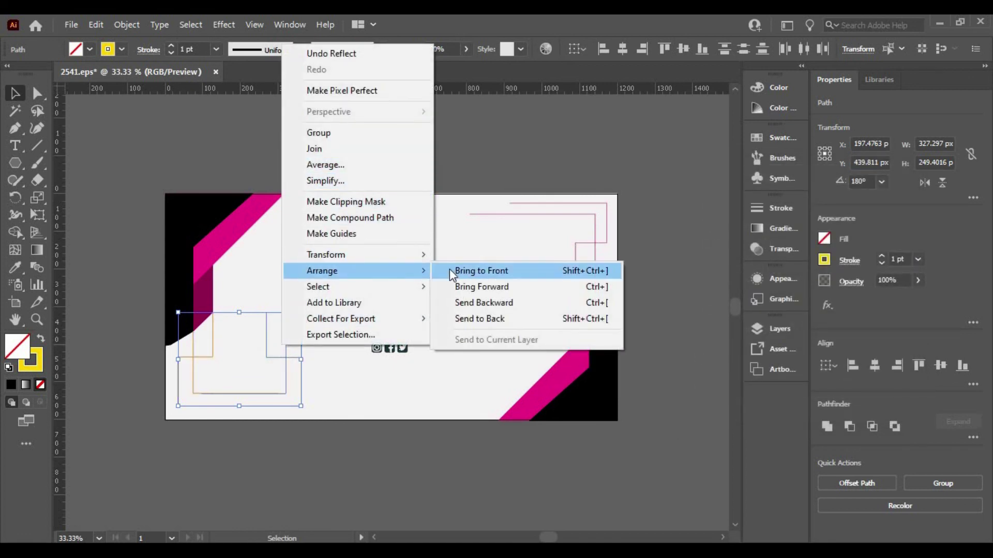
{"action": "mouse_move", "coordinate": [326, 254]}
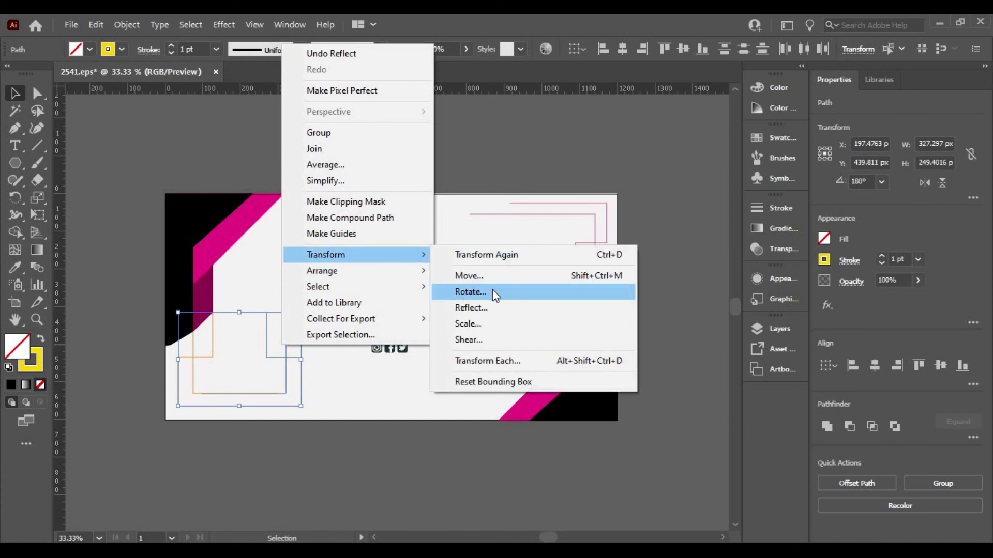
{"action": "left_click", "coordinate": [495, 307]}
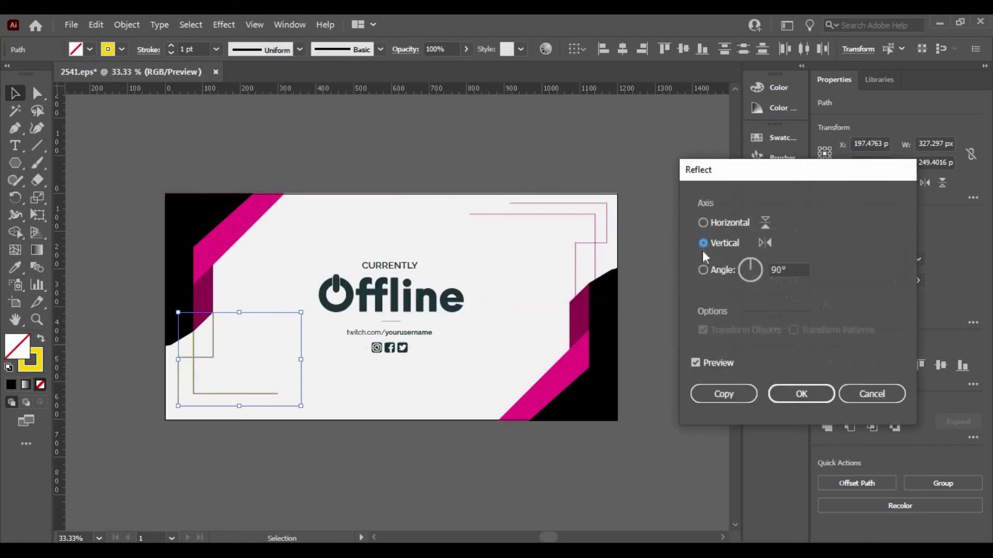
{"action": "left_click", "coordinate": [721, 223]}
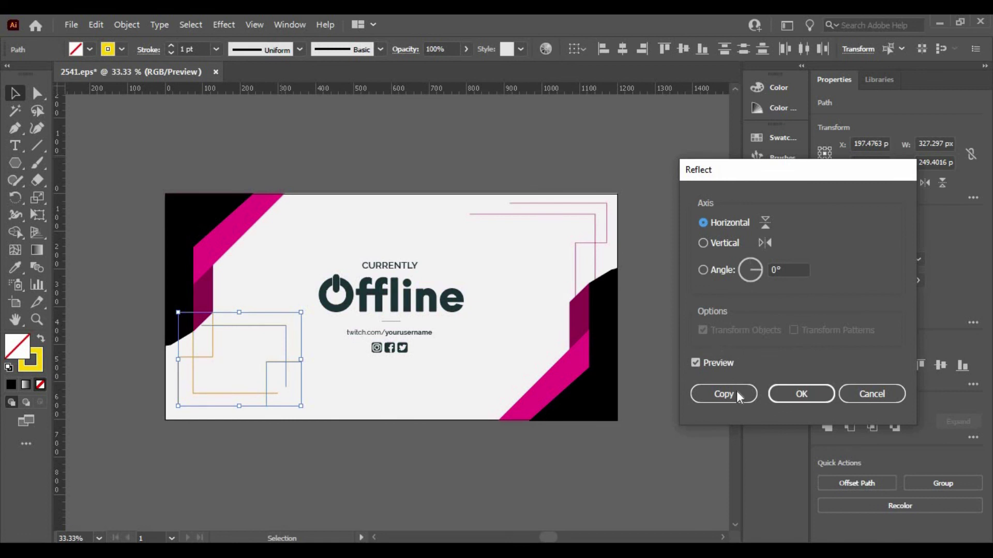
{"action": "left_click", "coordinate": [796, 394]}
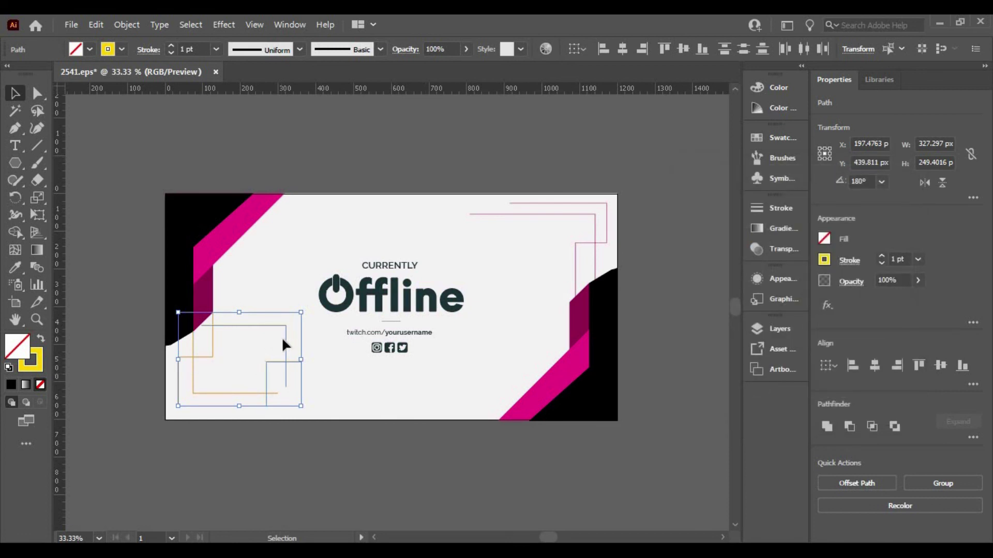
Step: Drag the flipped orange lines onto the top-right corner lines and deselect
{"action": "mouse_move", "coordinate": [284, 341]}
{"action": "left_mouse_down"}
{"action": "mouse_move", "coordinate": [563, 209]}
{"action": "mouse_move", "coordinate": [592, 230]}
{"action": "left_mouse_up"}
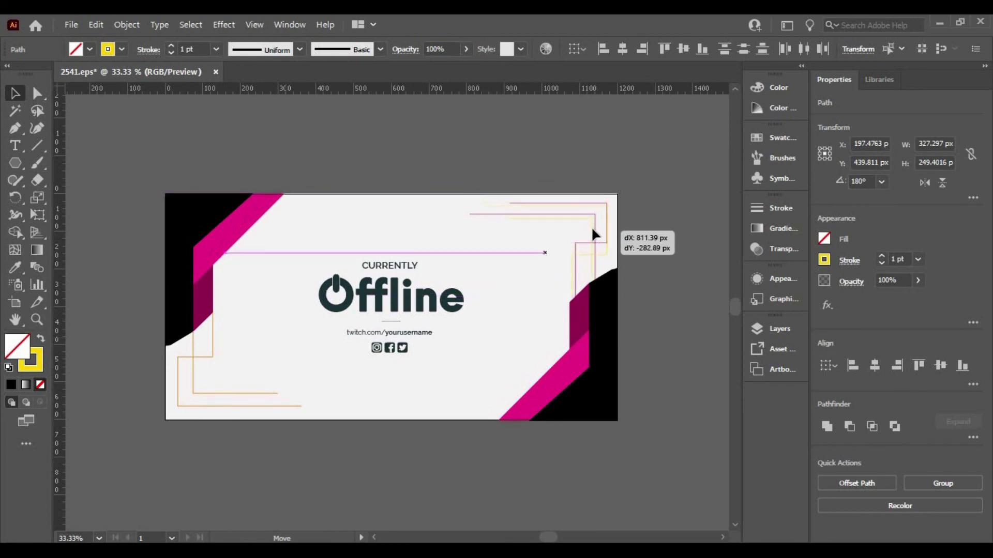
{"action": "left_click_drag", "start_coordinate": [592, 231], "coordinate": [594, 229]}
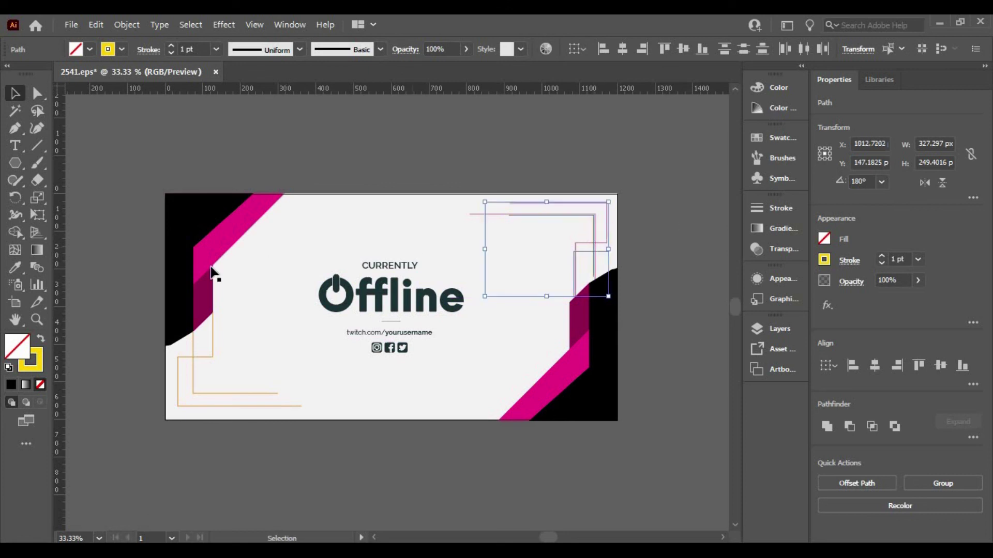
{"action": "left_click", "coordinate": [95, 233]}
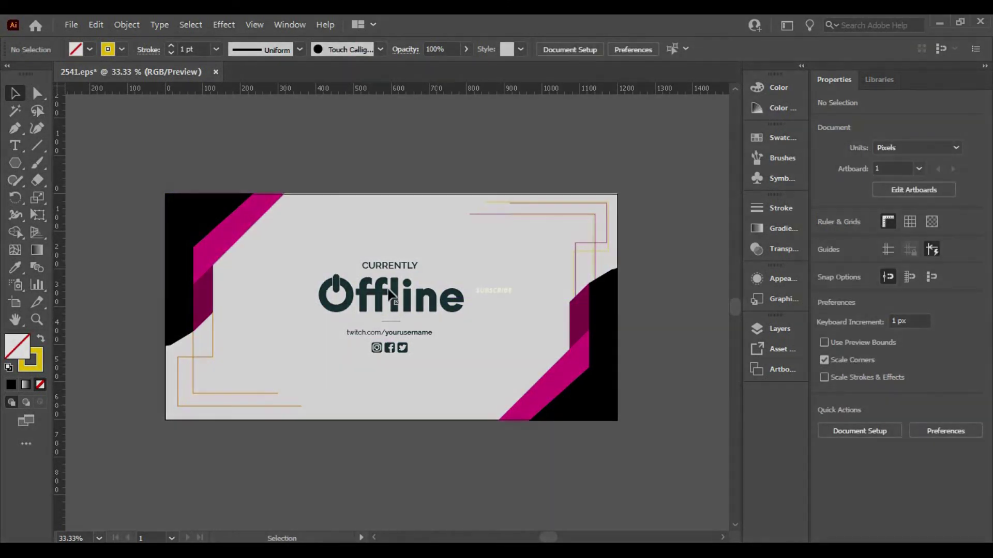